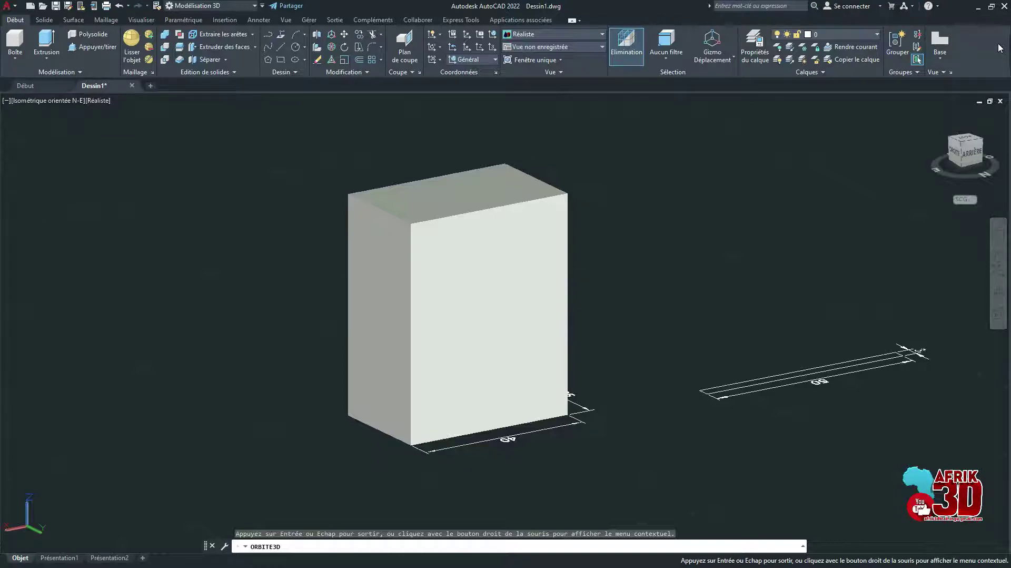
Orbit around the 40 by 25 box and the 3-thick plate to a custom 3D angle.
mouse_move(598, 363)
mouse_down()
mouse_move(464, 377)
mouse_move(483, 353)
mouse_move(577, 397)
mouse_up()
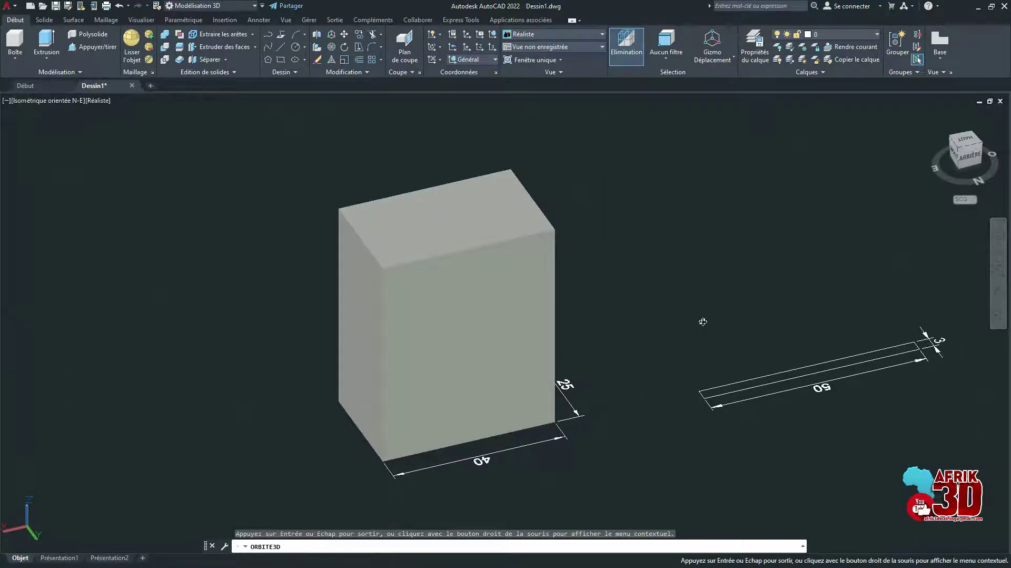
key(Escape)
key(Escape)
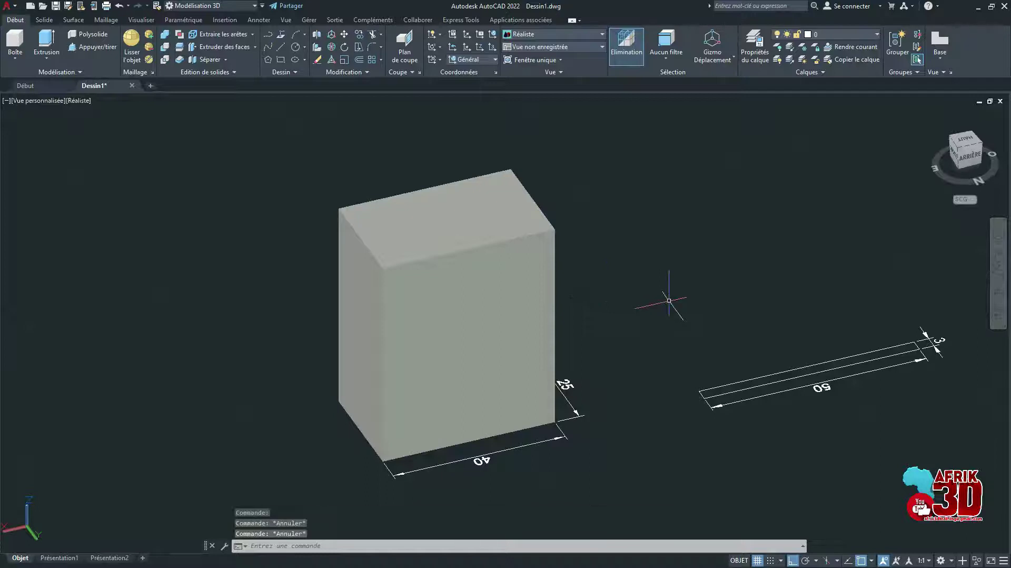
Switch to the ViewCube's HAUT face for a straight-down top view.
click(967, 141)
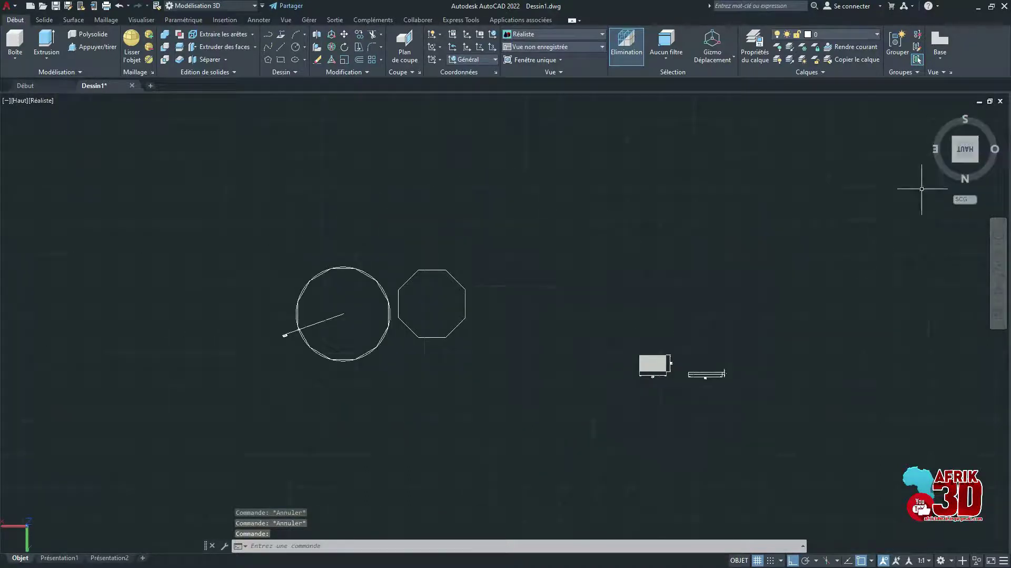
scroll(693, 389, up, 4)
scroll(671, 338, up, 3)
scroll(709, 277, down, 6)
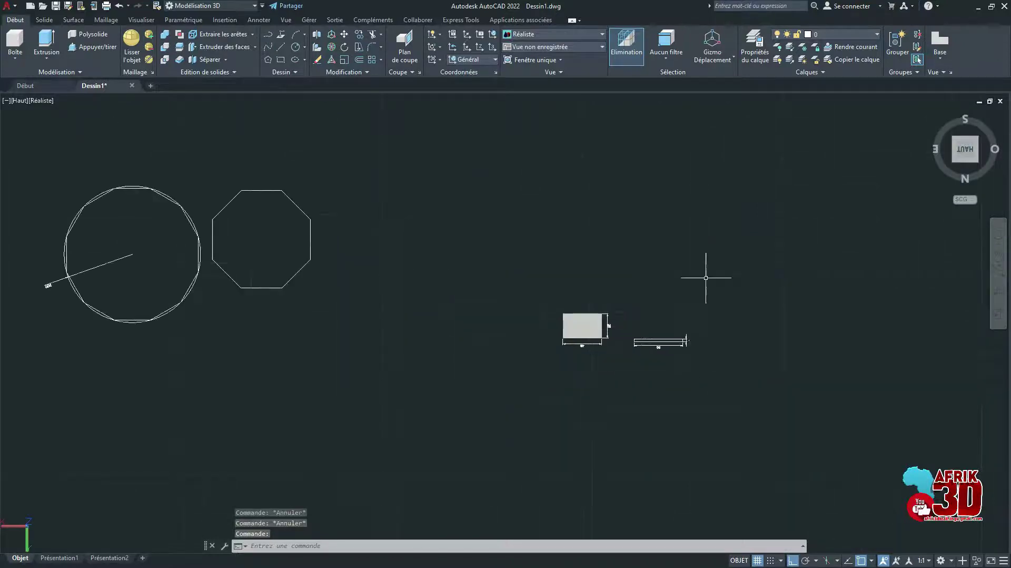
scroll(635, 334, up, 2)
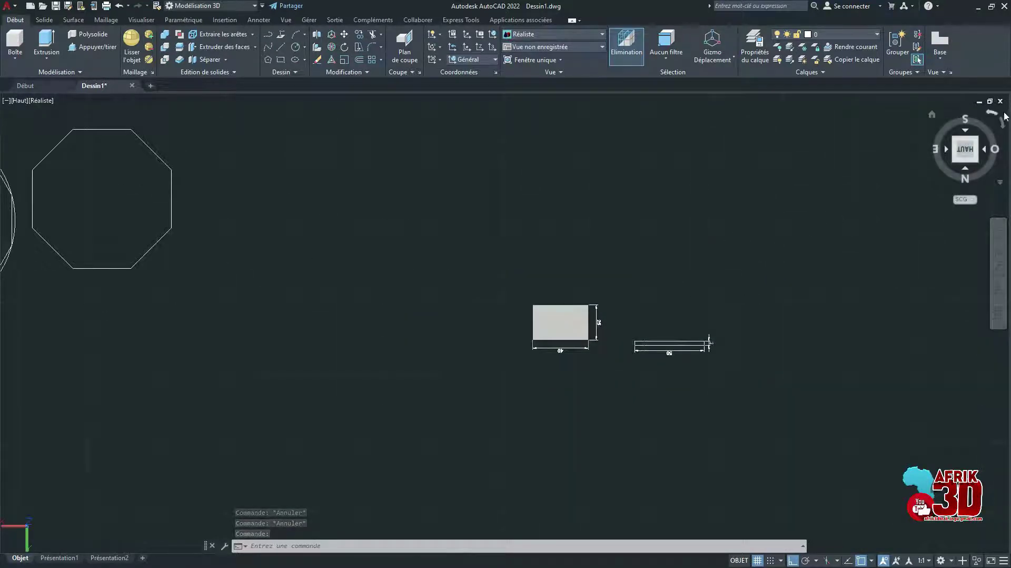
Rotate the top view in 90° turns back to north up, zoom in, and bring up the visual styles.
click(1002, 123)
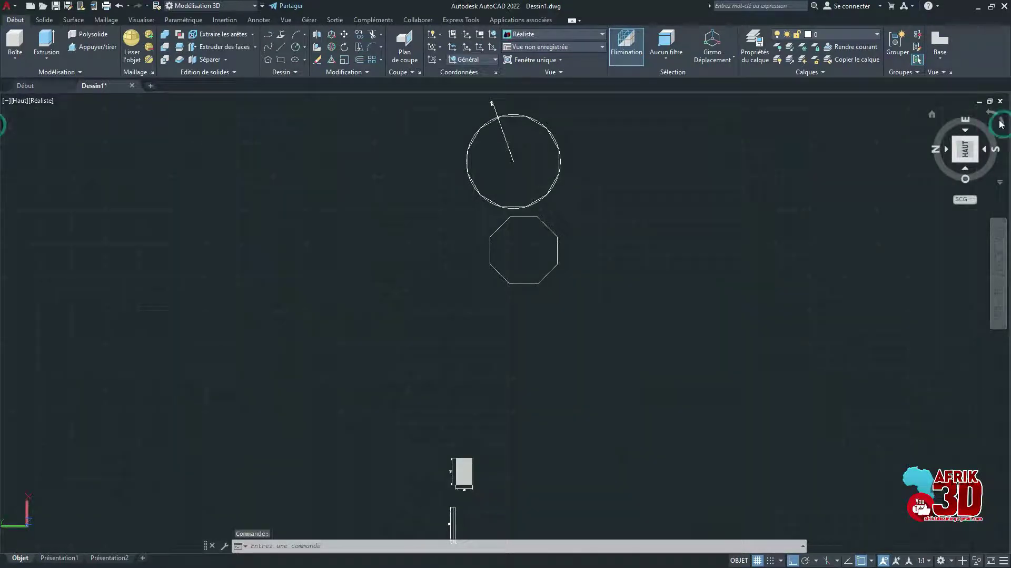
click(996, 117)
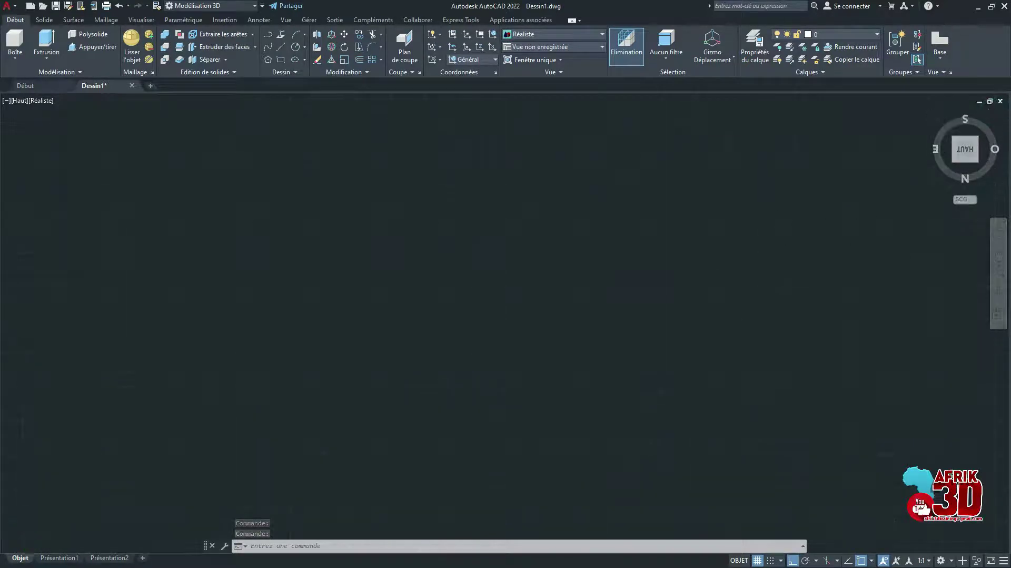
click(993, 114)
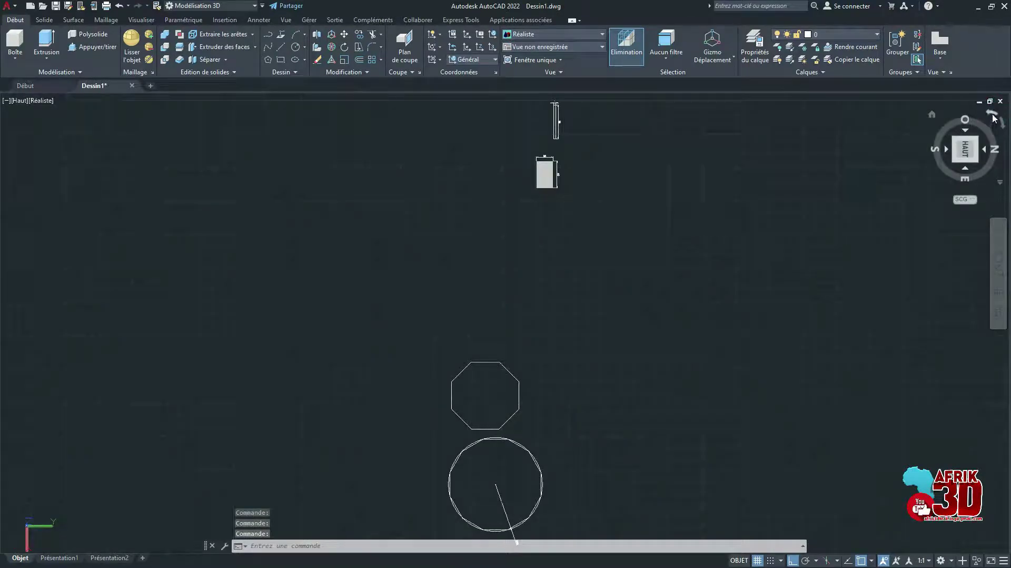
click(993, 113)
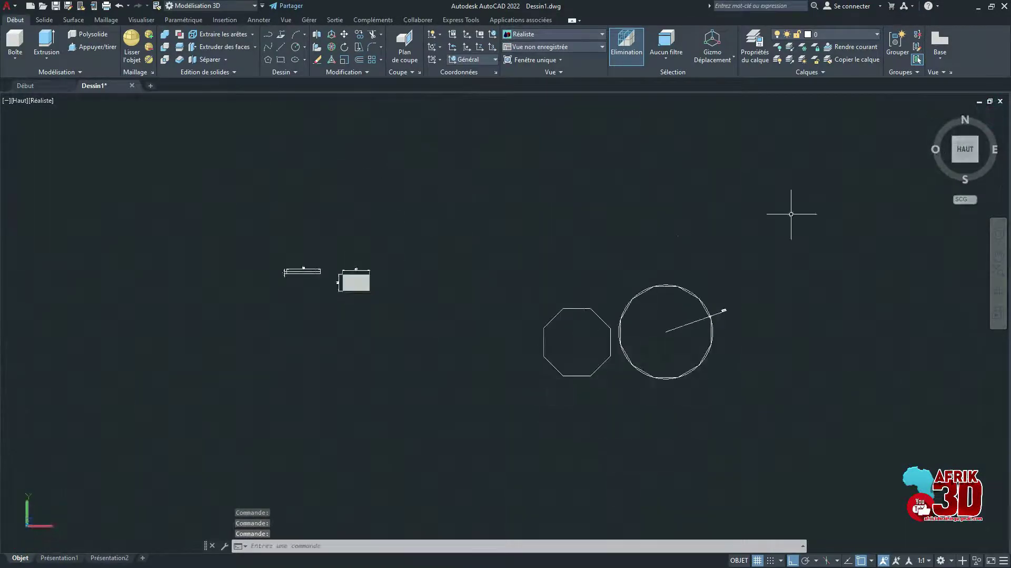
scroll(298, 283, up, 3)
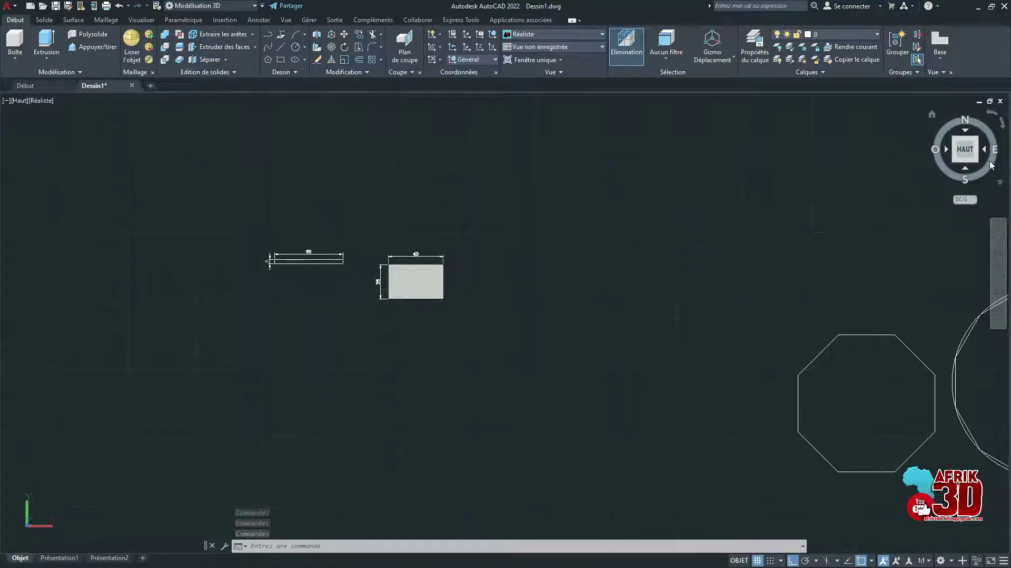
scroll(423, 267, up, 2)
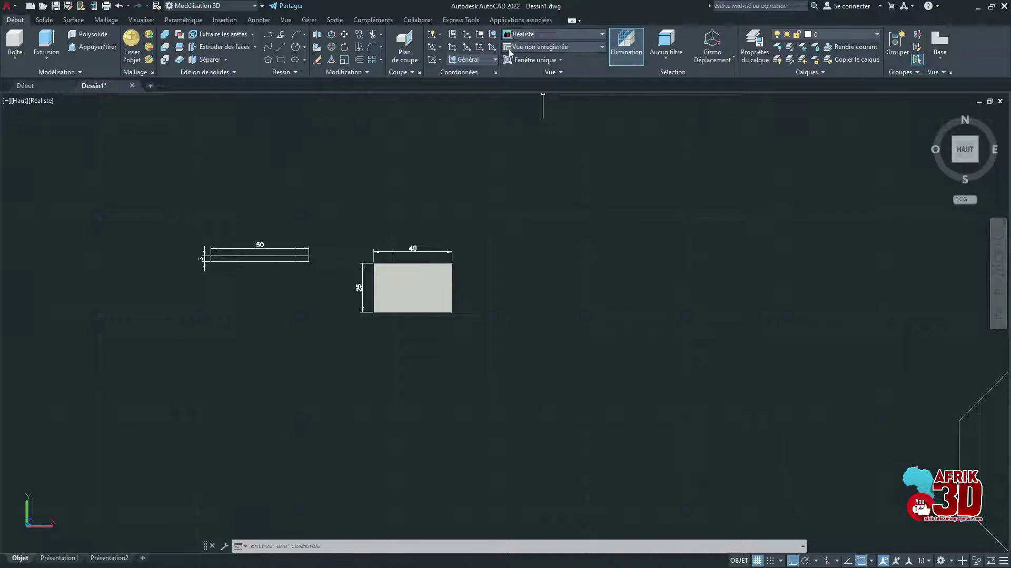
click(594, 35)
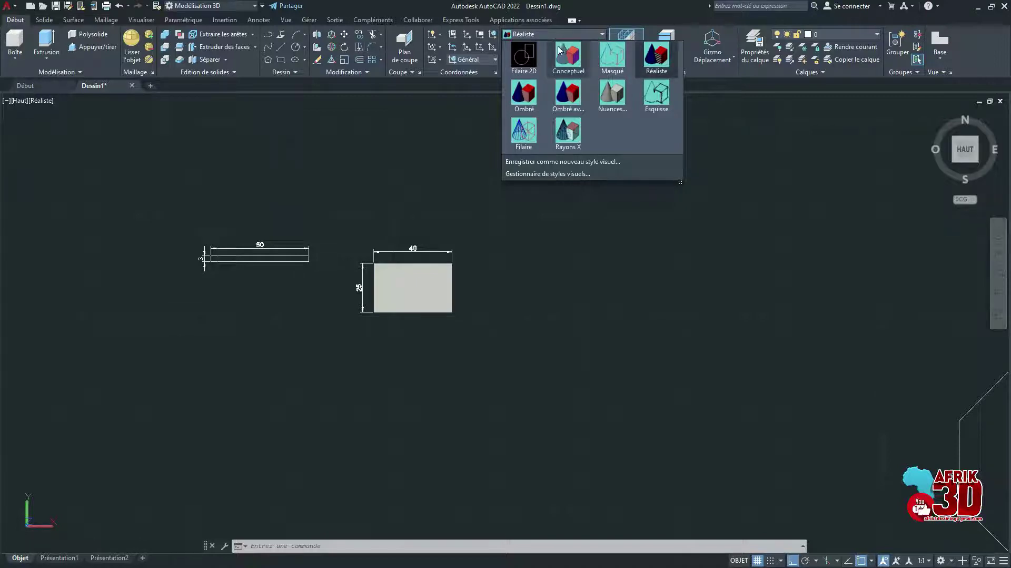
Apply the Filaire 2D visual style and zoom in on the dimensioned rectangles.
click(526, 66)
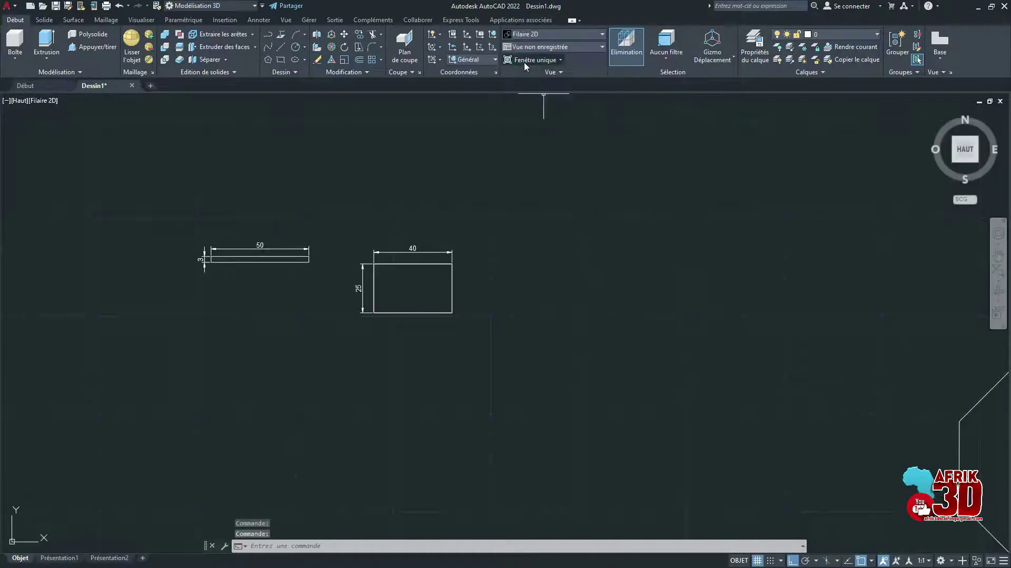
scroll(357, 273, up, 2)
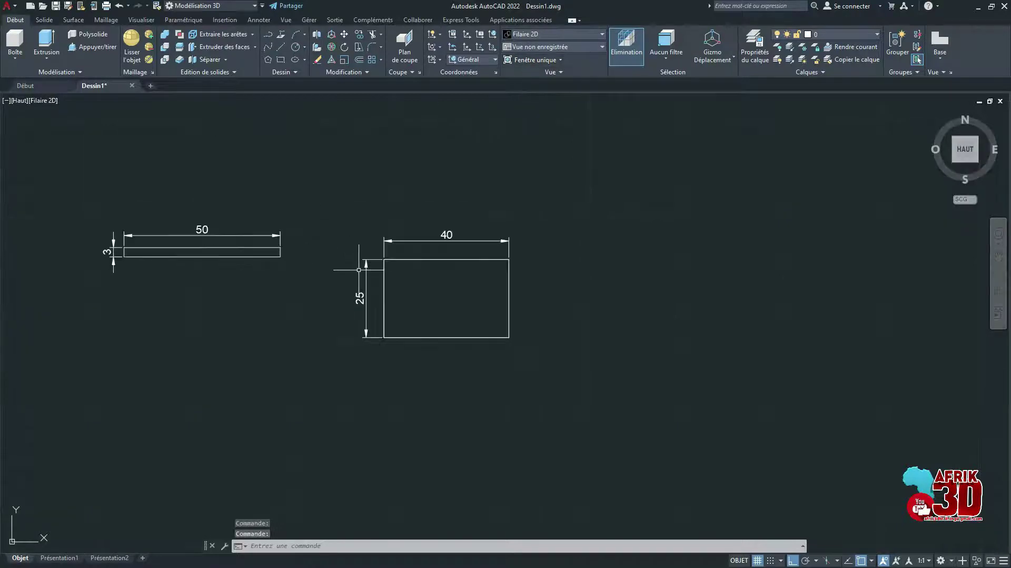
scroll(437, 290, down, 2)
scroll(395, 238, up, 2)
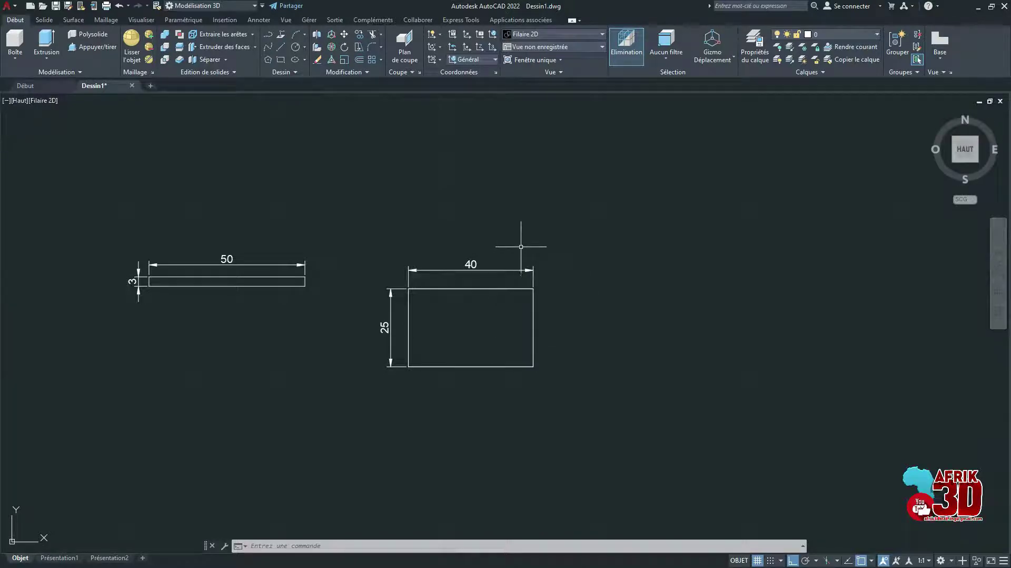
Switch to the Dessin et annotation workspace and show the classic menu bar.
click(242, 6)
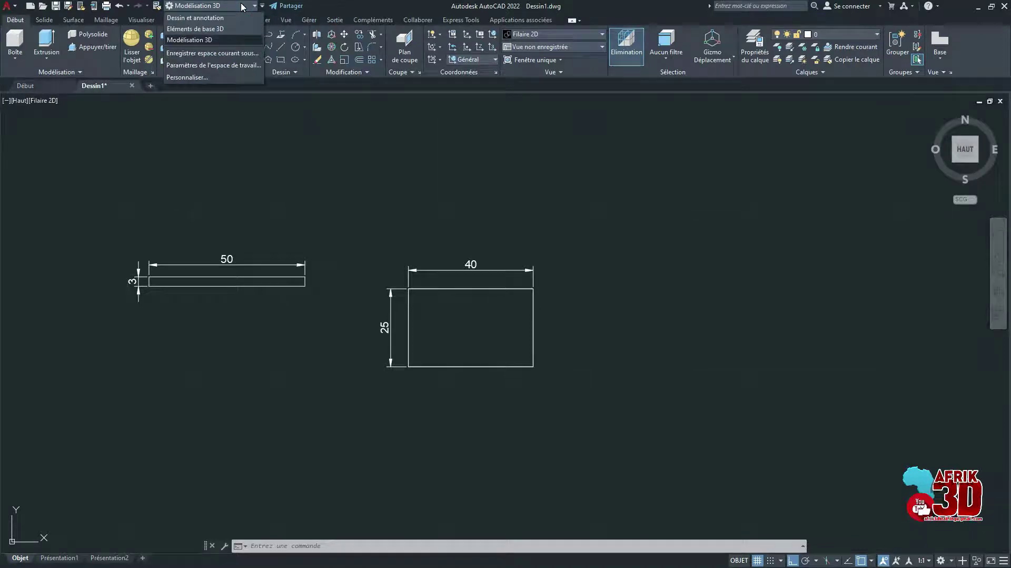
click(185, 19)
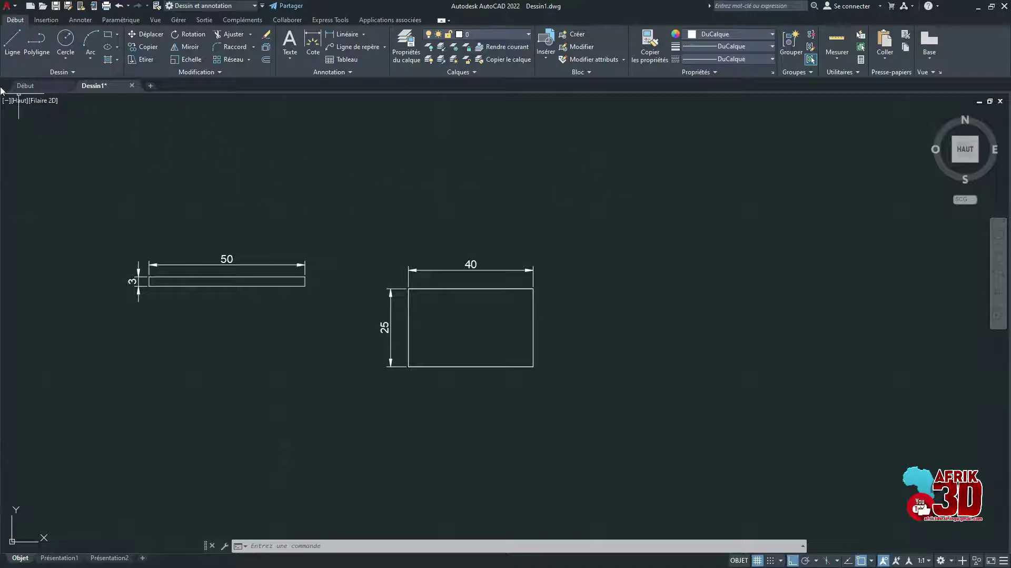
mouse_move(964, 149)
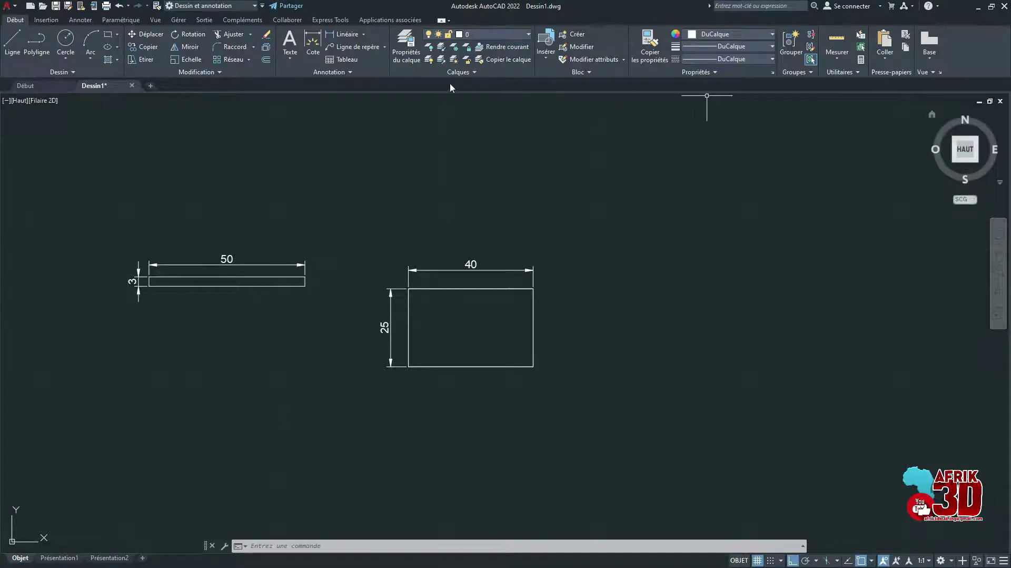
click(261, 6)
click(297, 248)
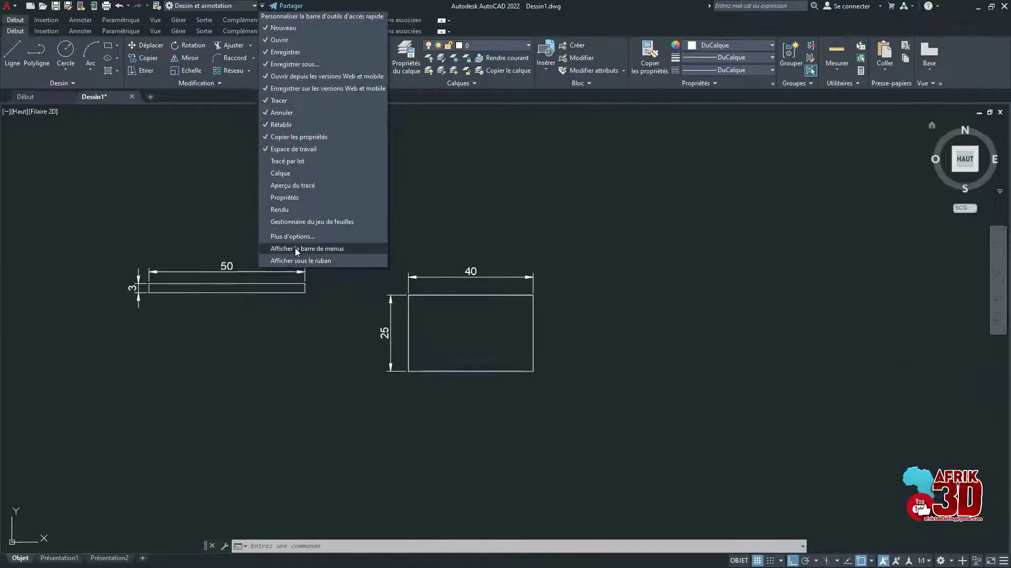
Bring up the Outils > Barres d'outils > AutoCAD toolbar list.
click(262, 6)
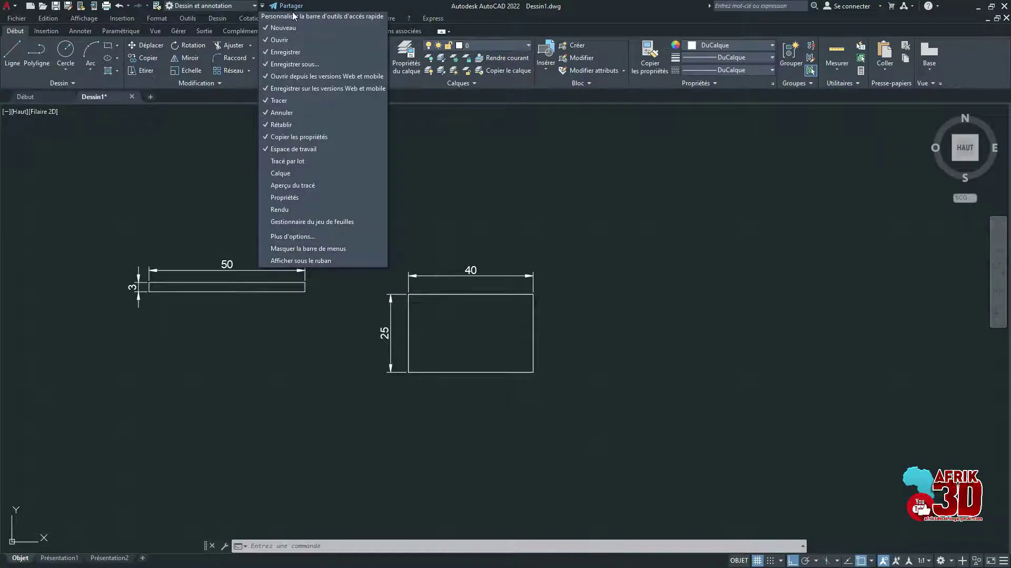
click(474, 18)
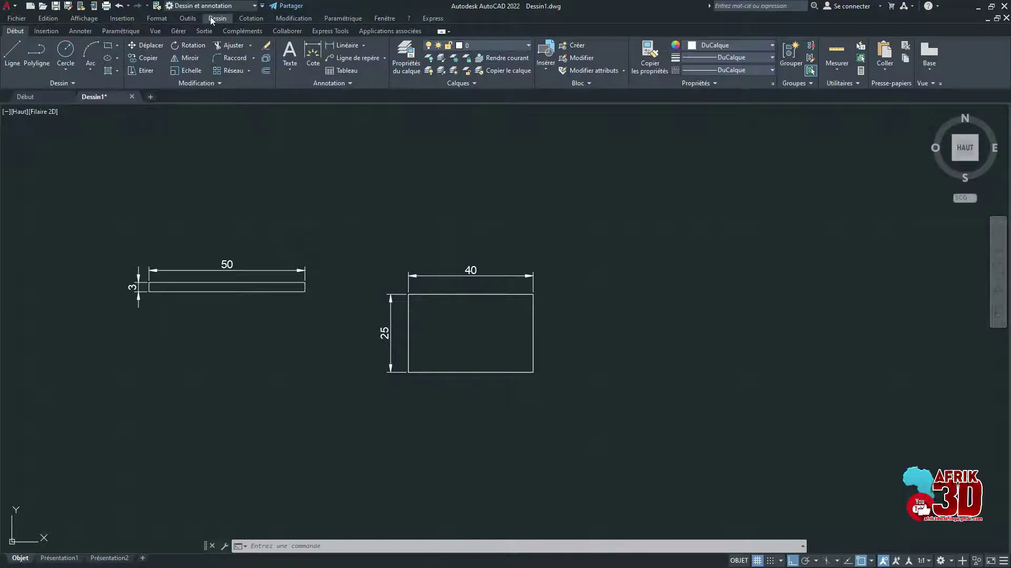
click(188, 18)
mouse_move(211, 54)
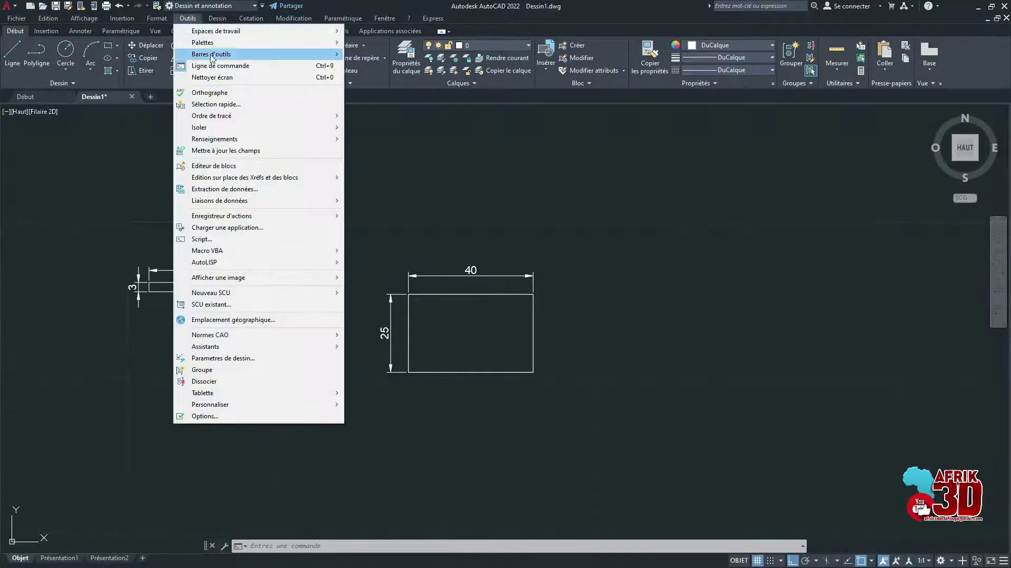
mouse_move(374, 54)
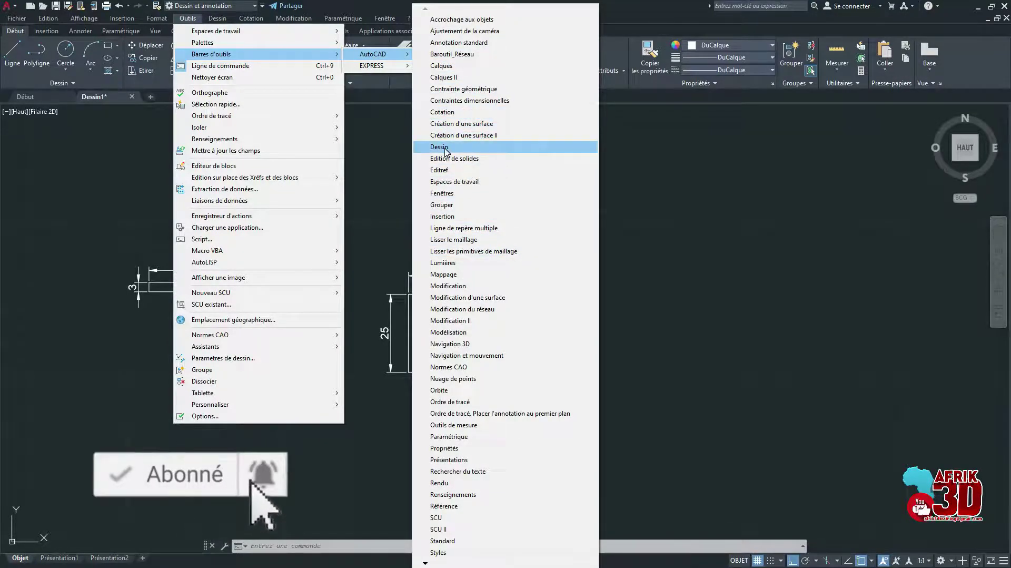
Display the Dessin and Modification toolbars, then pan to an empty area of the drawing.
click(444, 147)
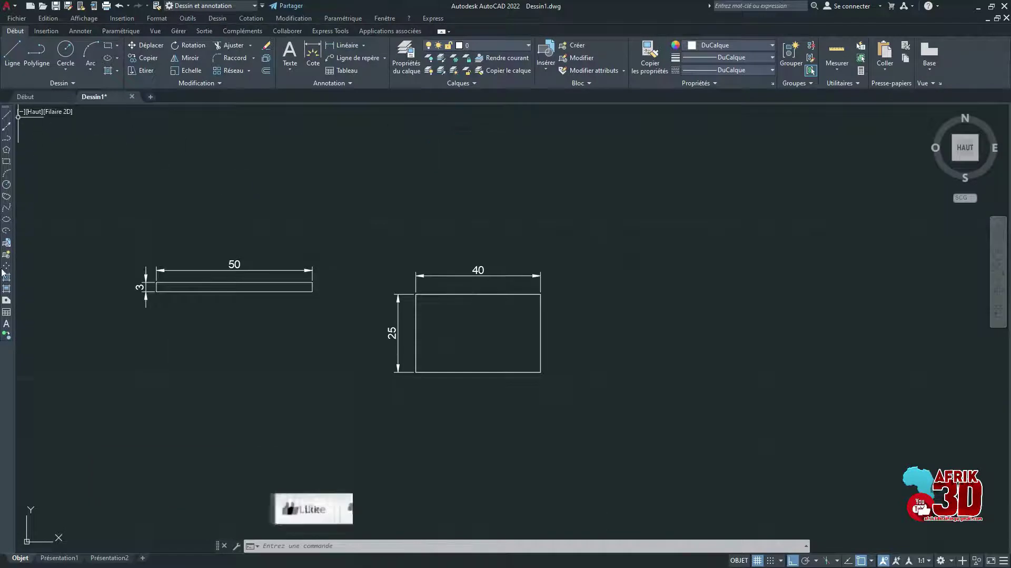
click(188, 18)
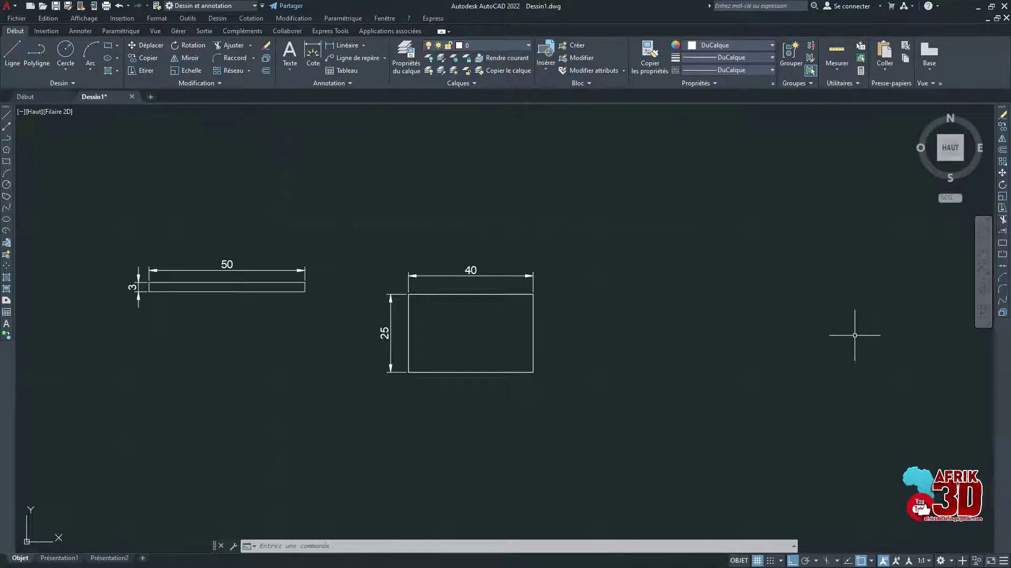
middle_drag(694, 219, 589, 219)
middle_drag(812, 244, 625, 243)
middle_drag(341, 258, 429, 258)
scroll(429, 258, up, 5)
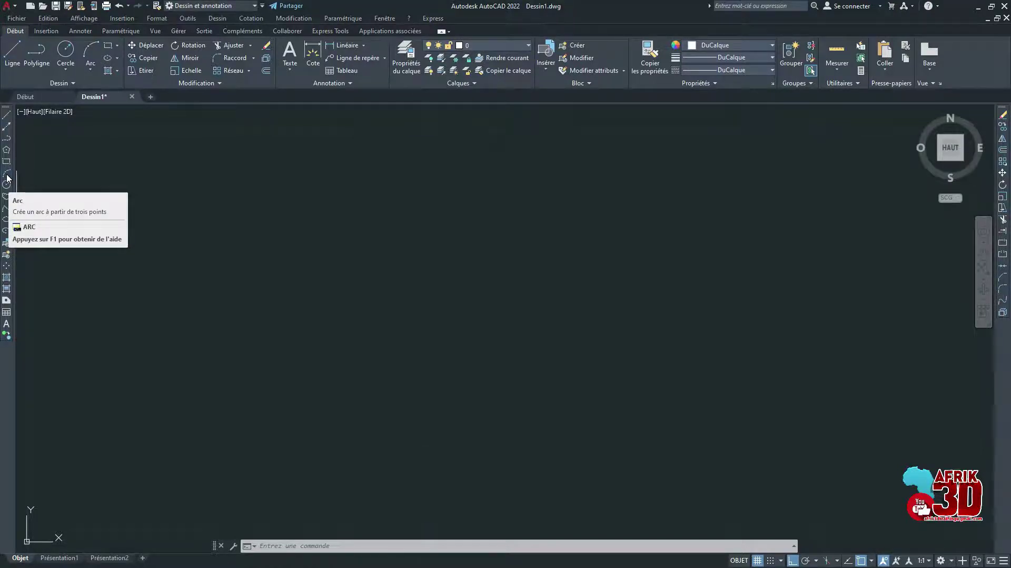
Draw a large three-point arc from lower left over to upper right, with Ortho turned off.
click(7, 177)
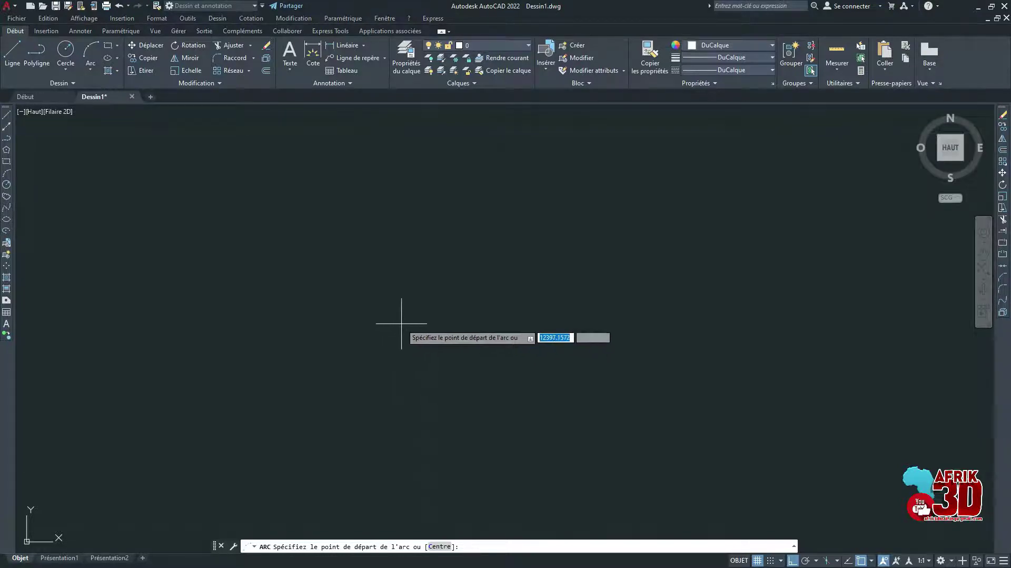
click(353, 361)
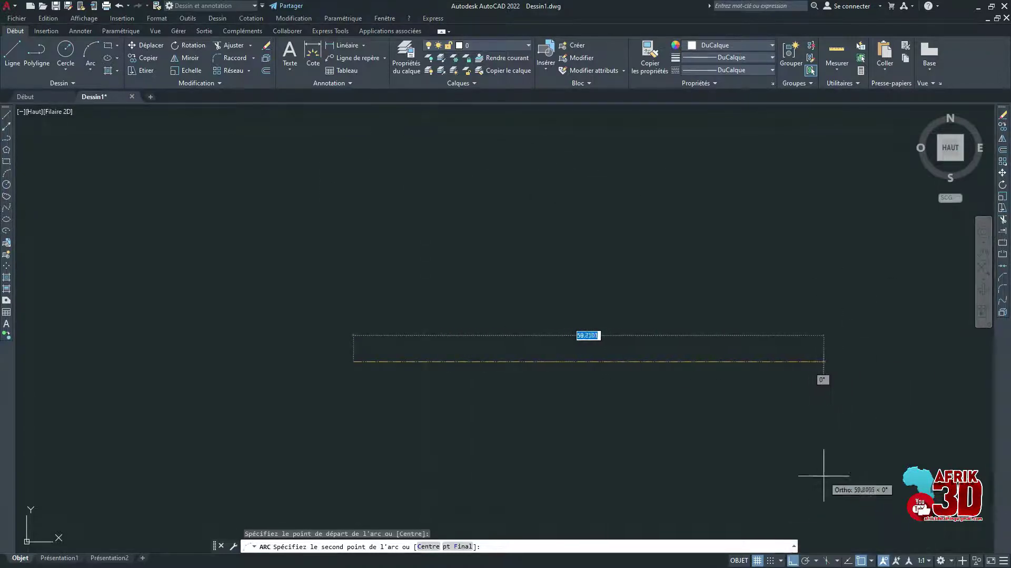
click(793, 561)
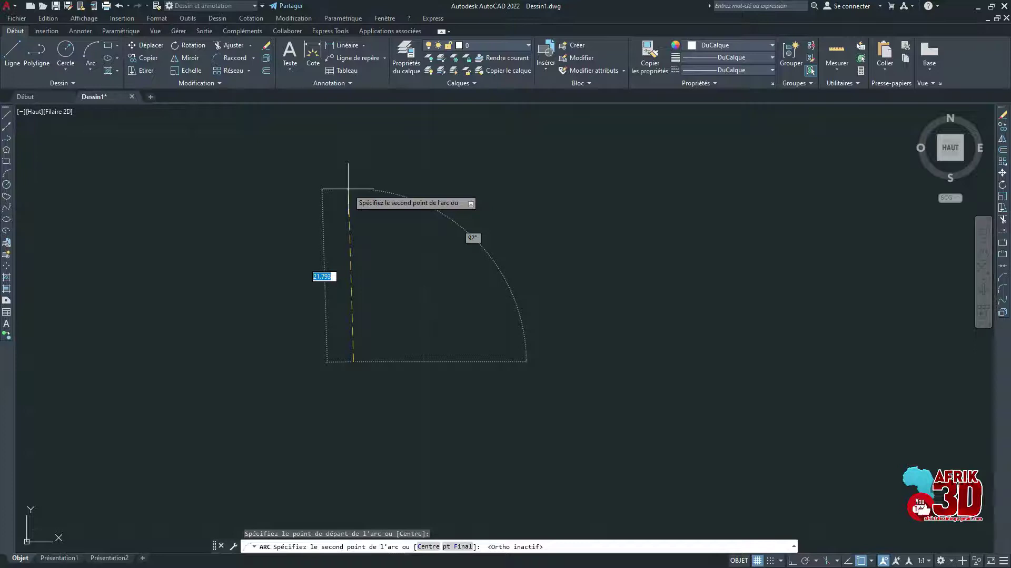
scroll(362, 179, down, 1)
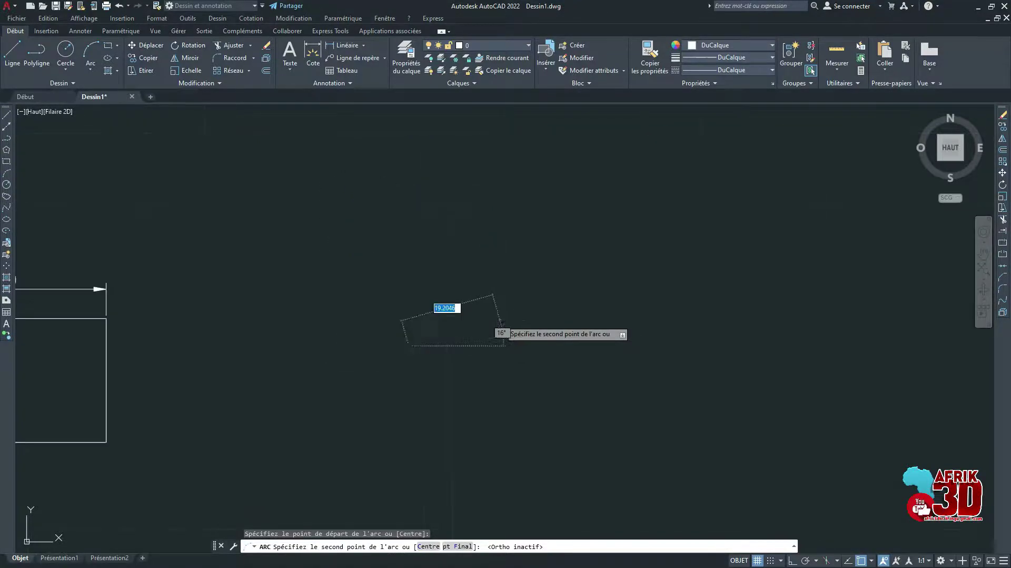
scroll(366, 219, up, 2)
scroll(390, 232, down, 1)
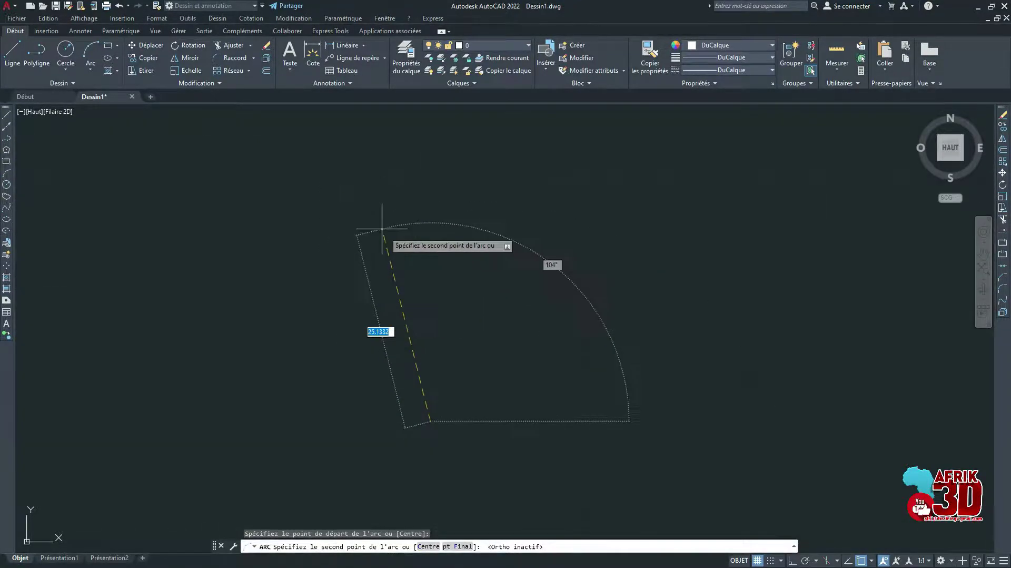
click(404, 267)
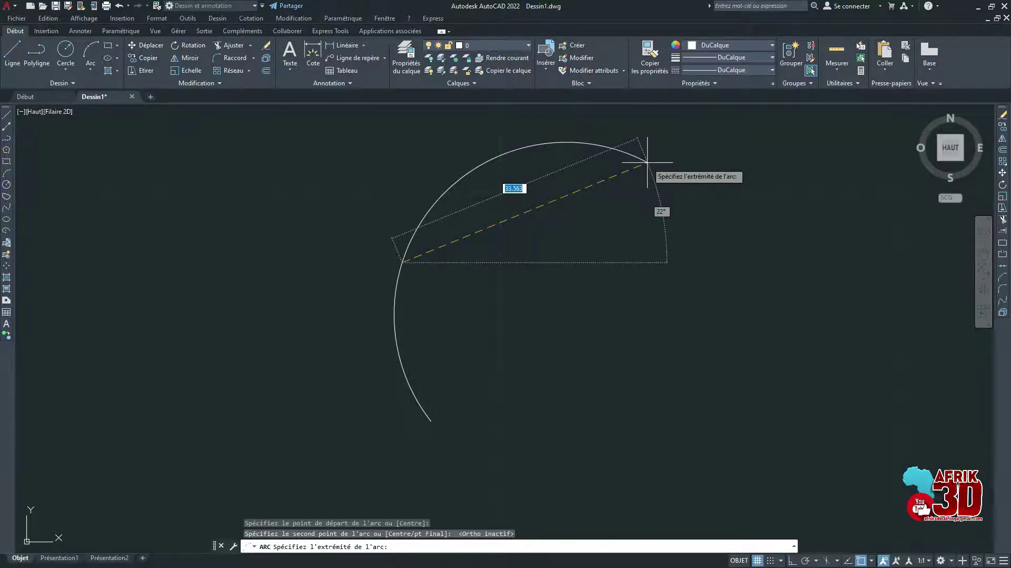
click(647, 162)
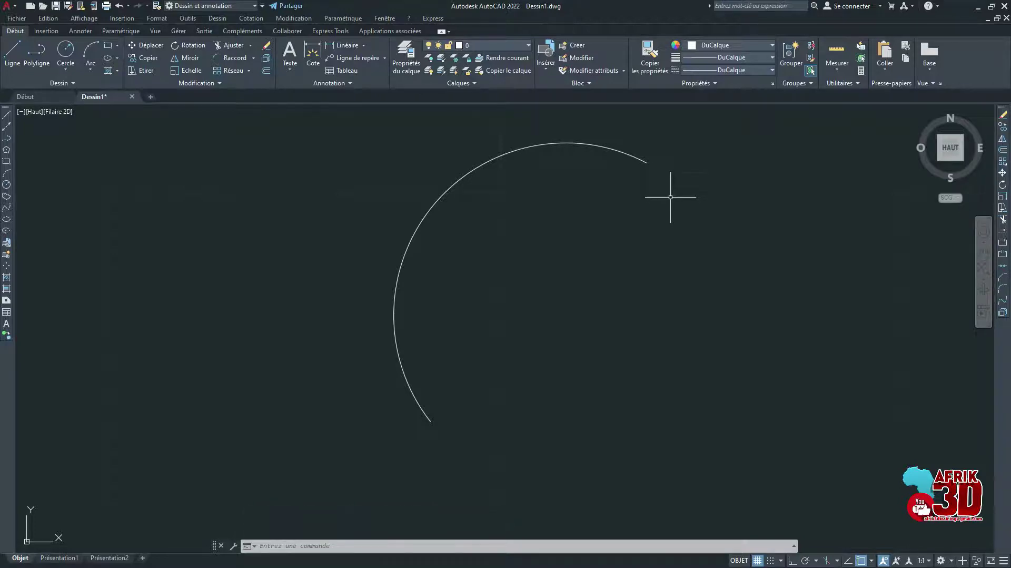
Draw a small centre-start arc with a 50° included angle, its sweep flipped with Ctrl.
click(7, 174)
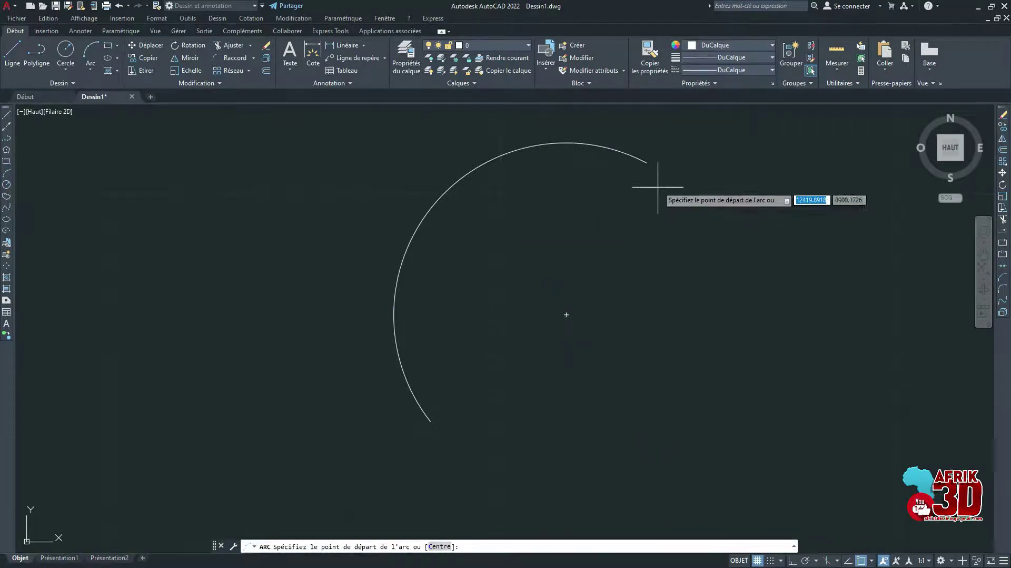
scroll(727, 358, down, 3)
scroll(637, 326, up, 4)
scroll(621, 316, down, 1)
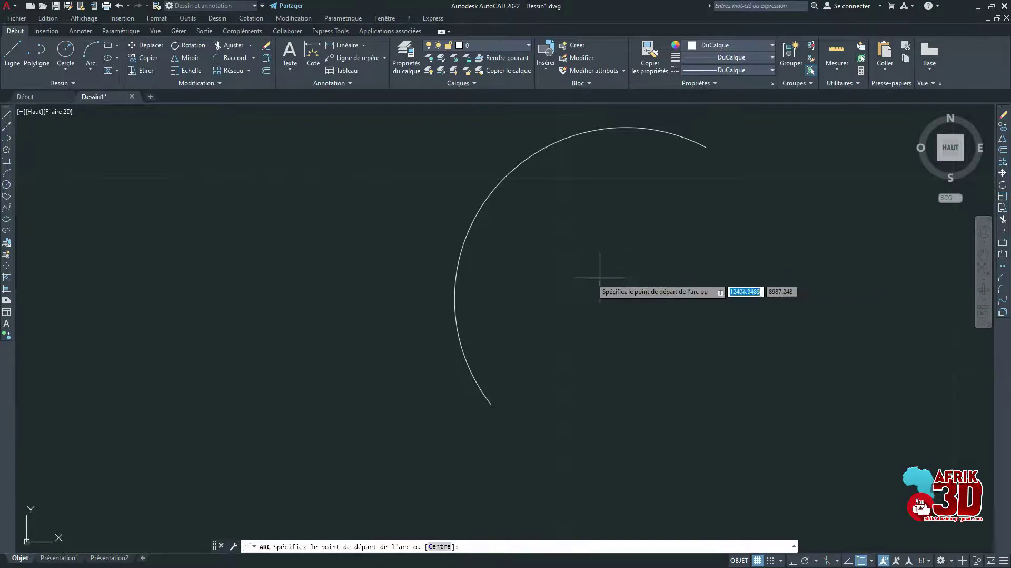
scroll(589, 280, down, 3)
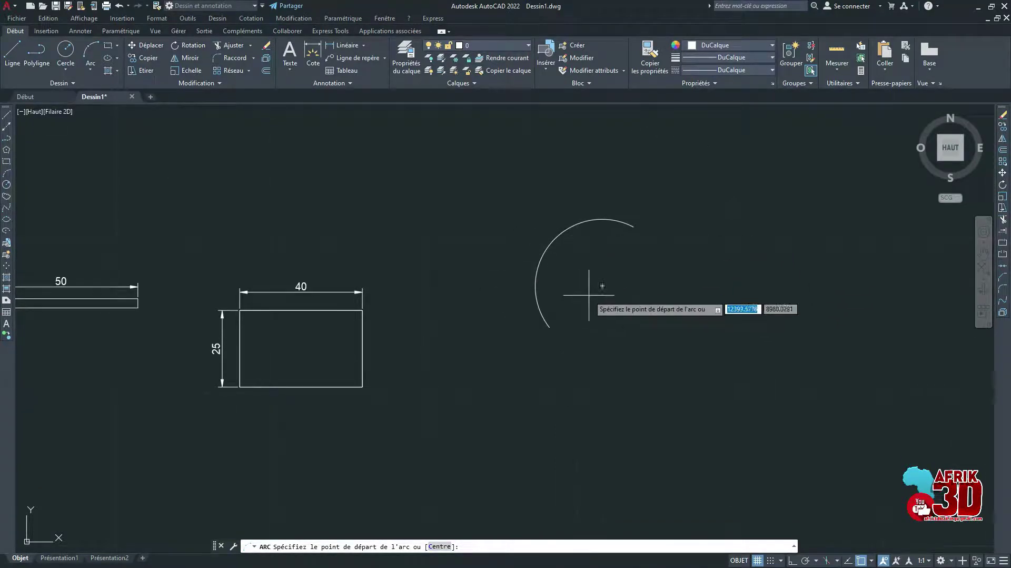
scroll(722, 286, up, 2)
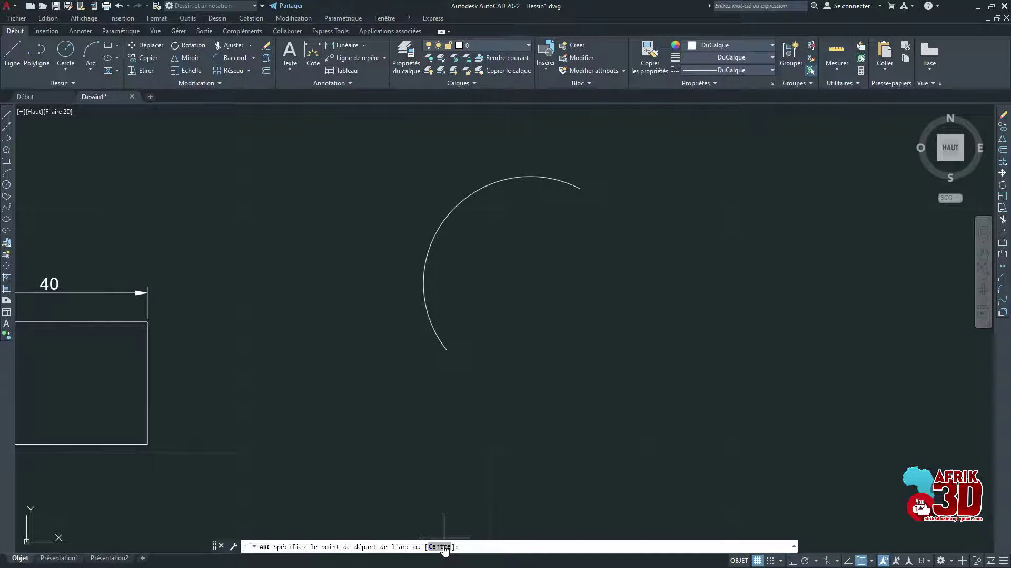
click(445, 547)
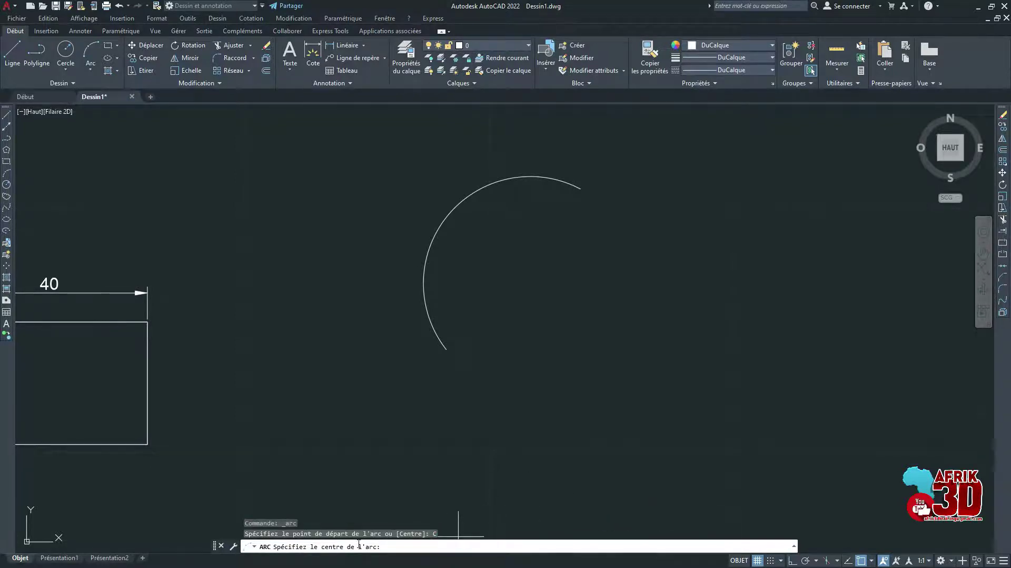
click(701, 374)
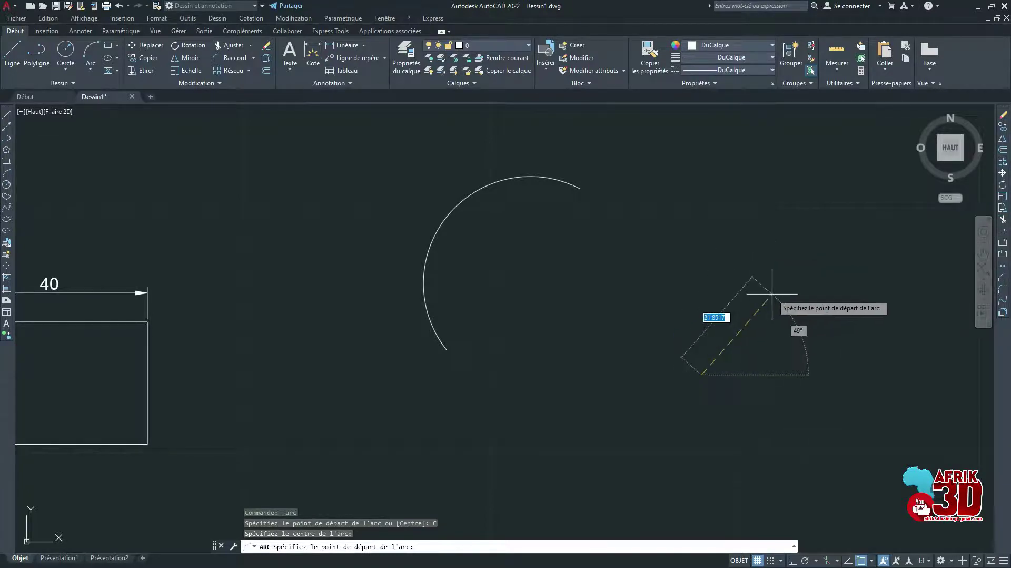
click(813, 272)
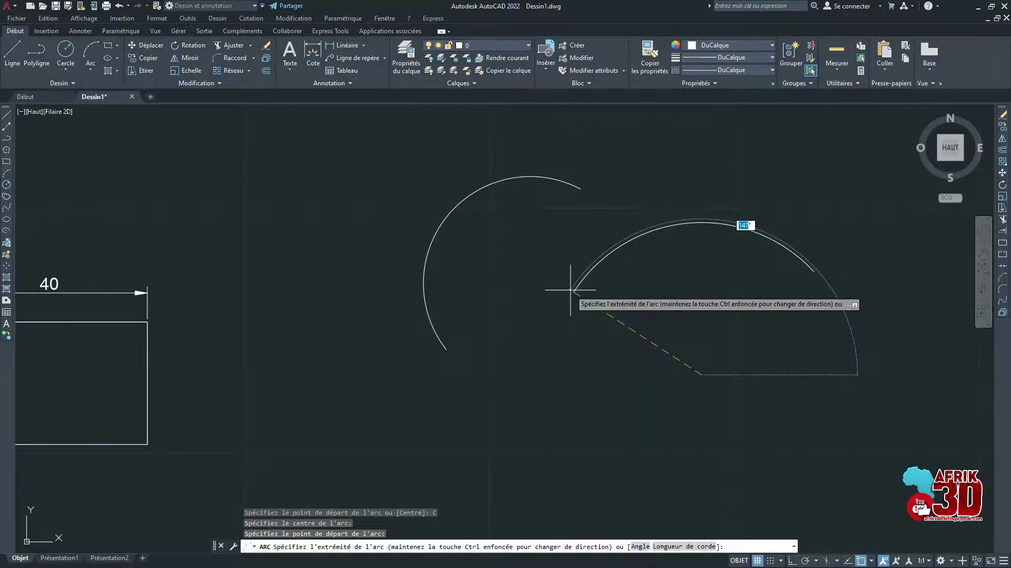
key(ctrl)
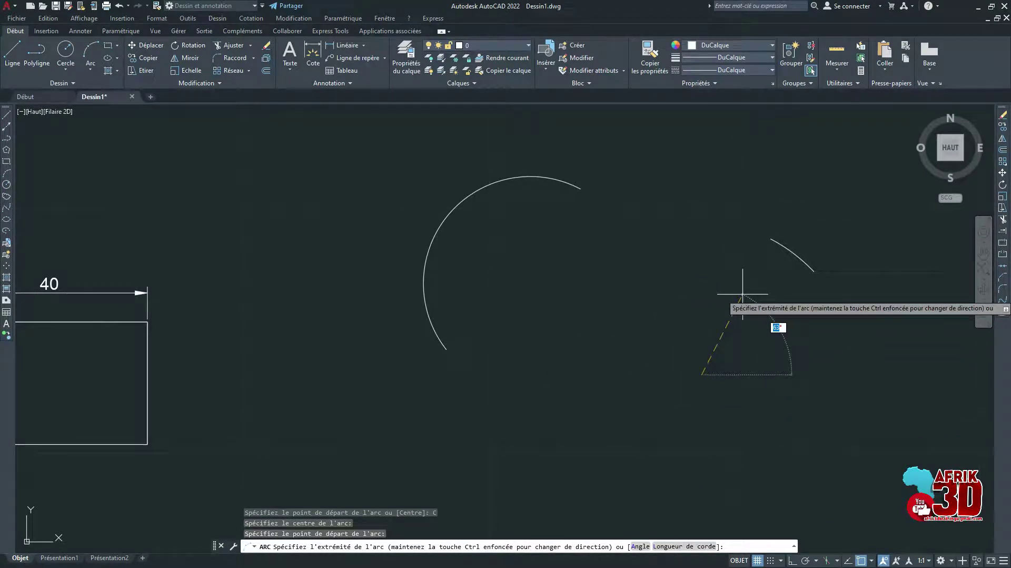
text(50)
key(Return)
scroll(805, 258, up, 2)
scroll(781, 270, up, 1)
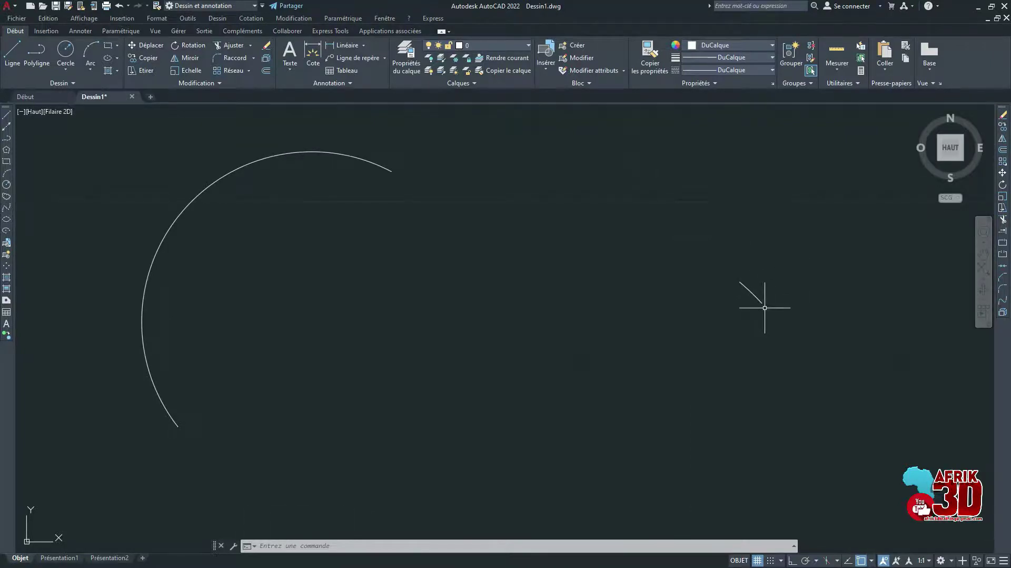
scroll(767, 287, up, 3)
scroll(765, 284, down, 3)
scroll(765, 286, down, 2)
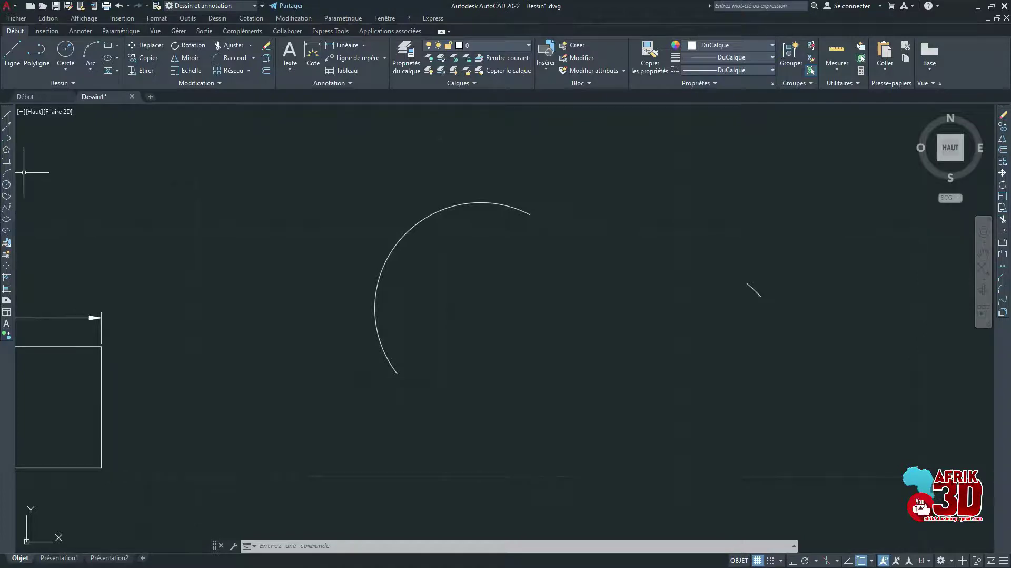
click(6, 173)
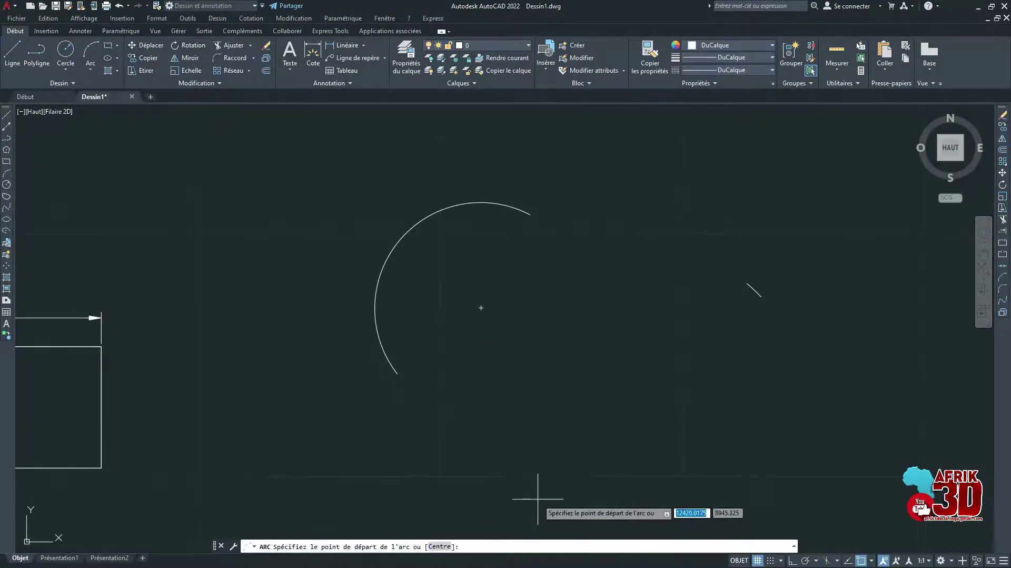
click(440, 546)
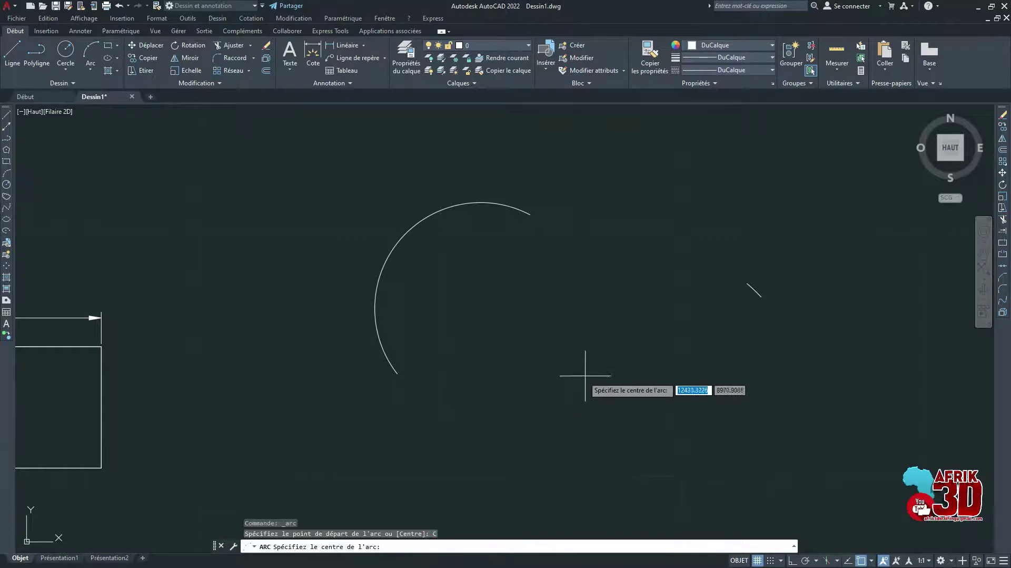
click(625, 405)
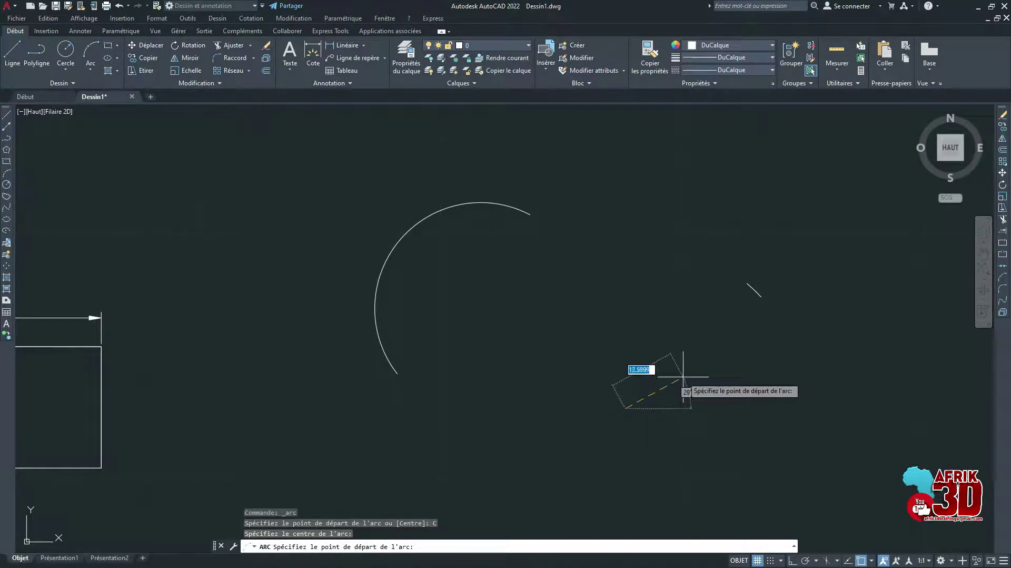
click(701, 358)
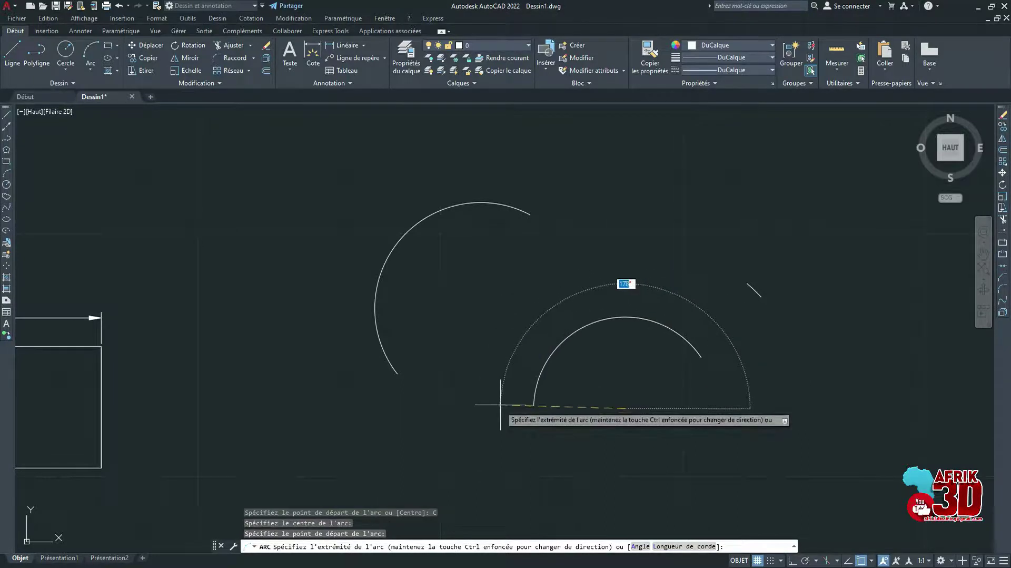
click(559, 436)
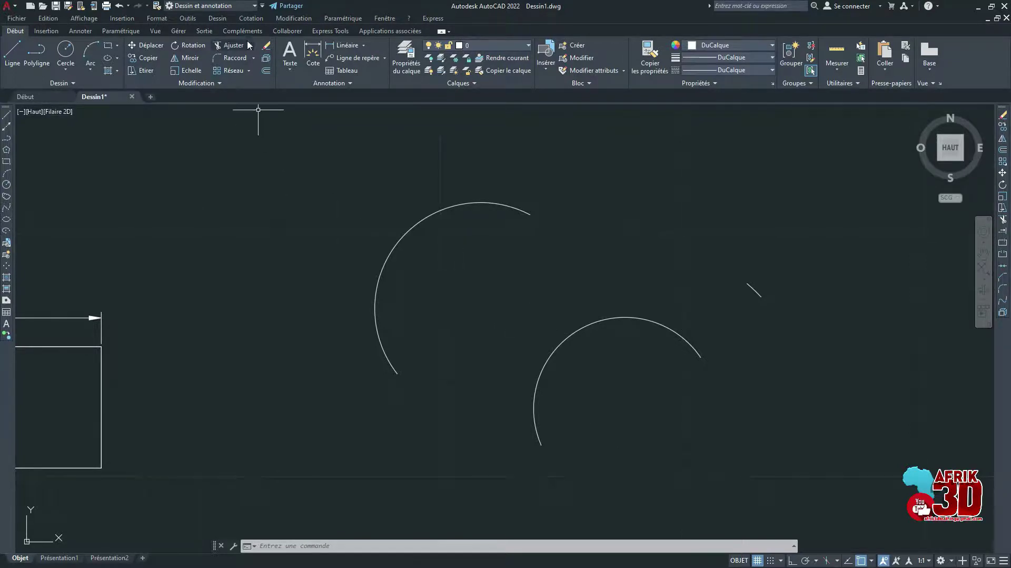
Dimension the lower arc with Cotation > Longueur d'arc, placing the 55,77 value outside it.
click(252, 19)
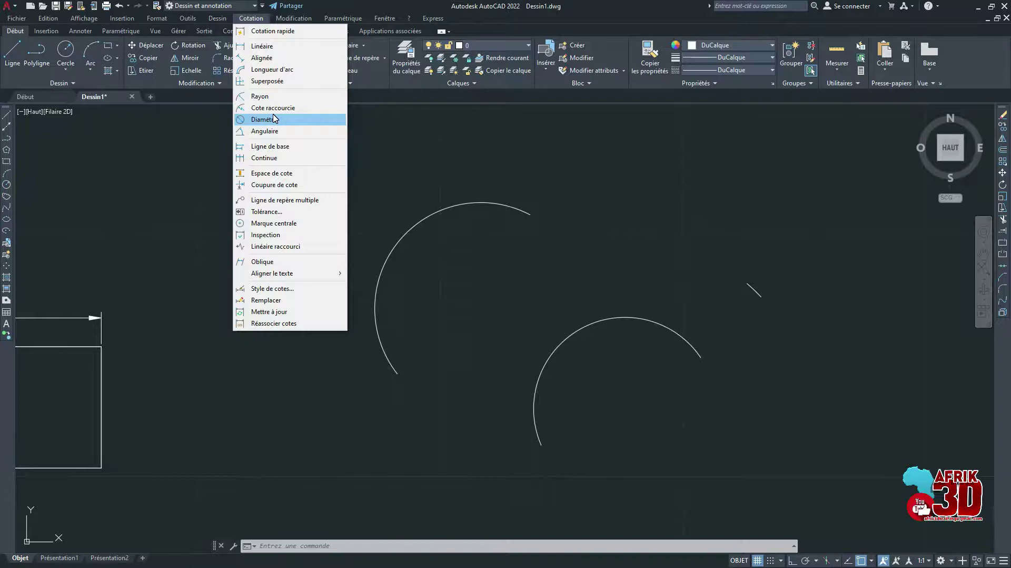
click(269, 72)
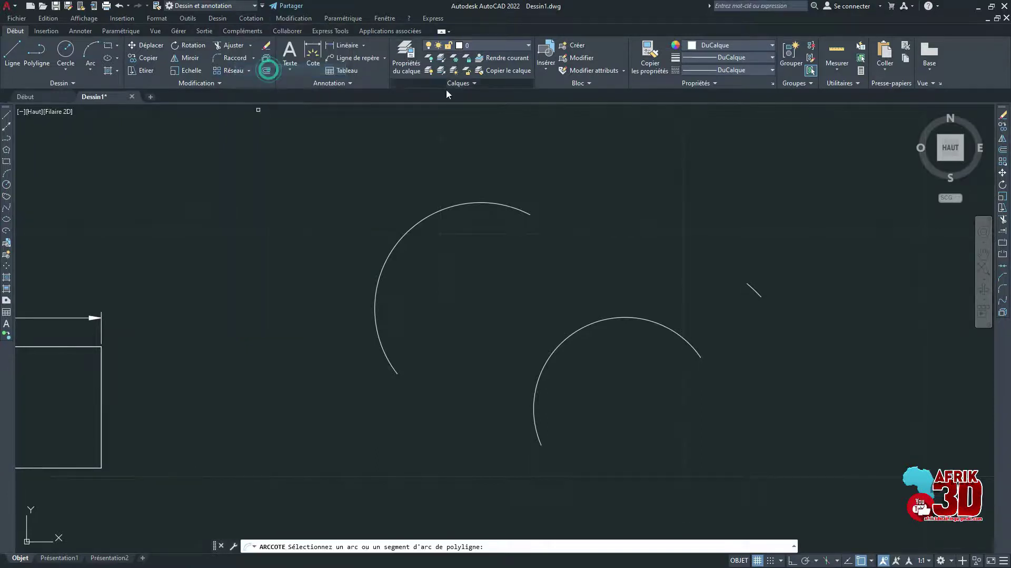
click(590, 324)
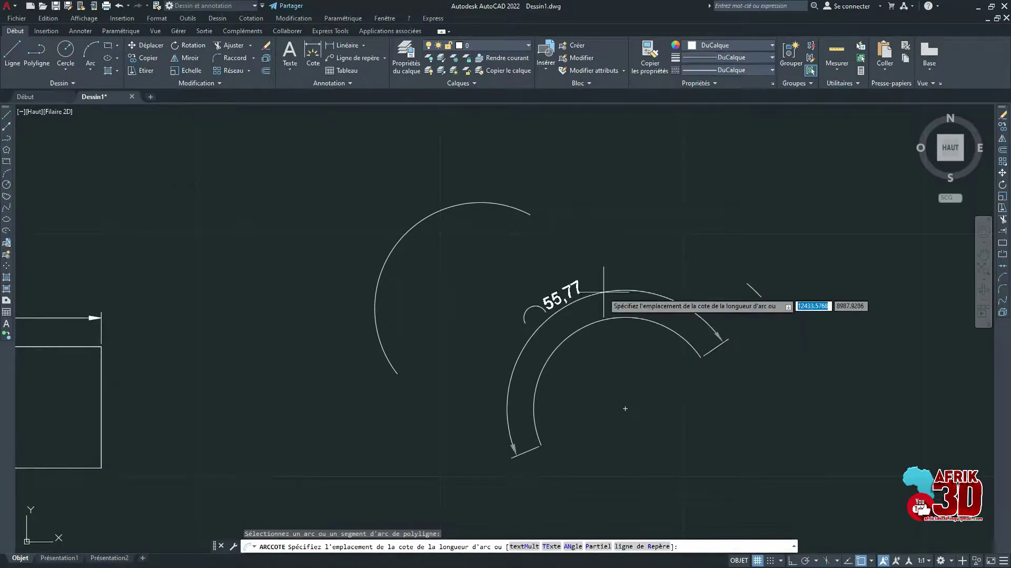
click(590, 279)
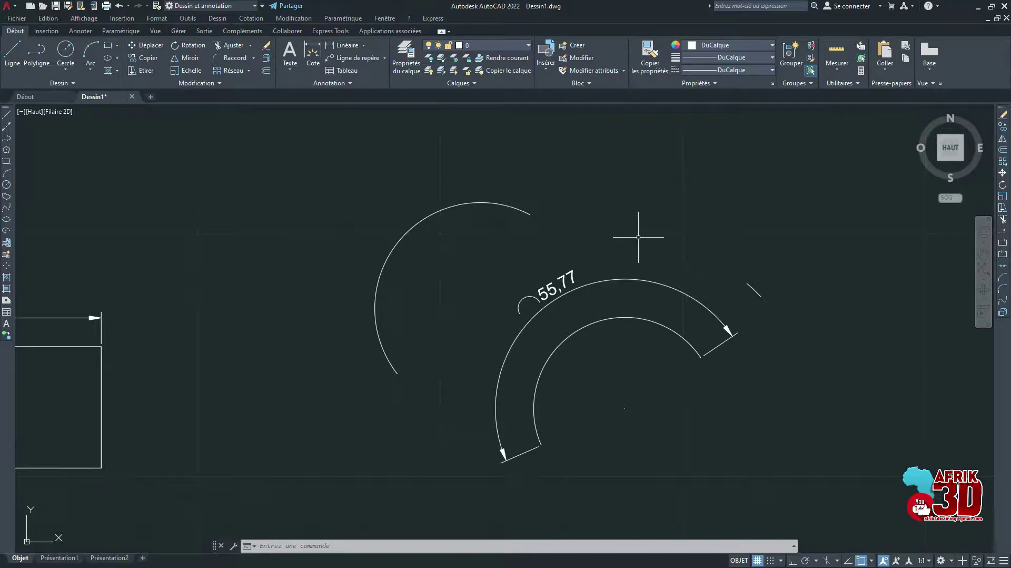
Draw an L of a vertical line and a horizontal line with Ortho on.
click(8, 125)
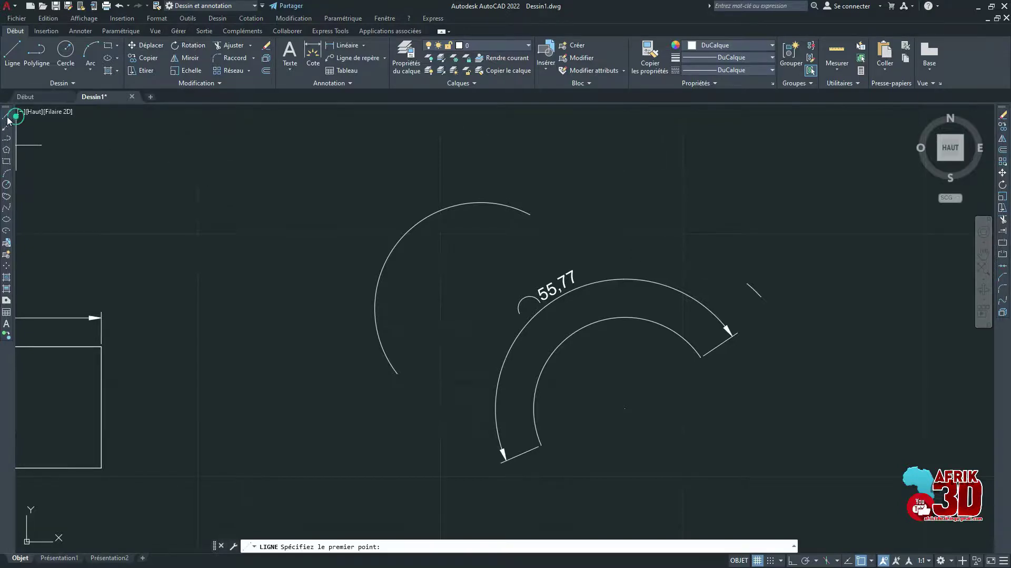
scroll(465, 239, down, 4)
scroll(716, 244, up, 2)
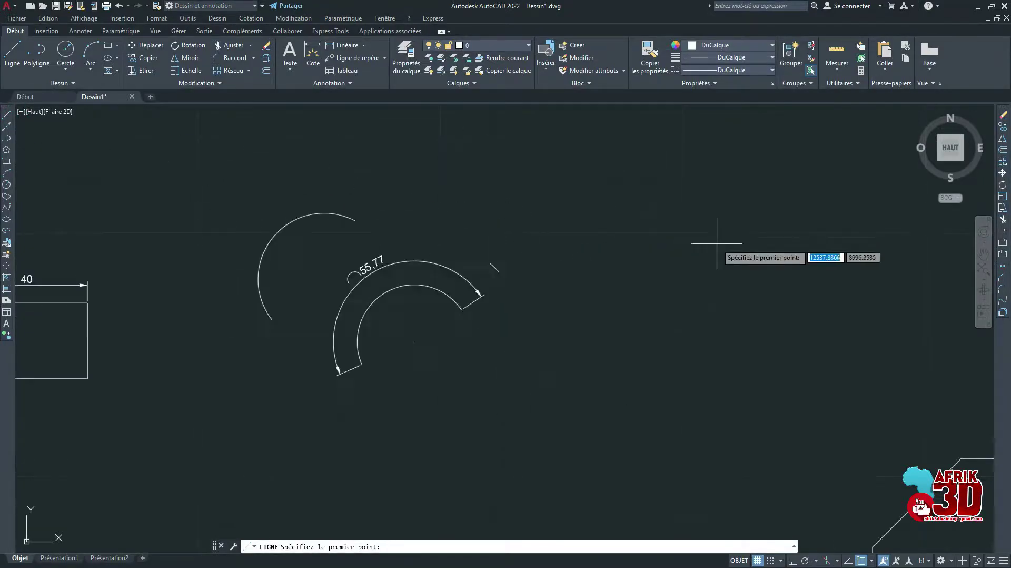
scroll(717, 235, up, 4)
click(791, 560)
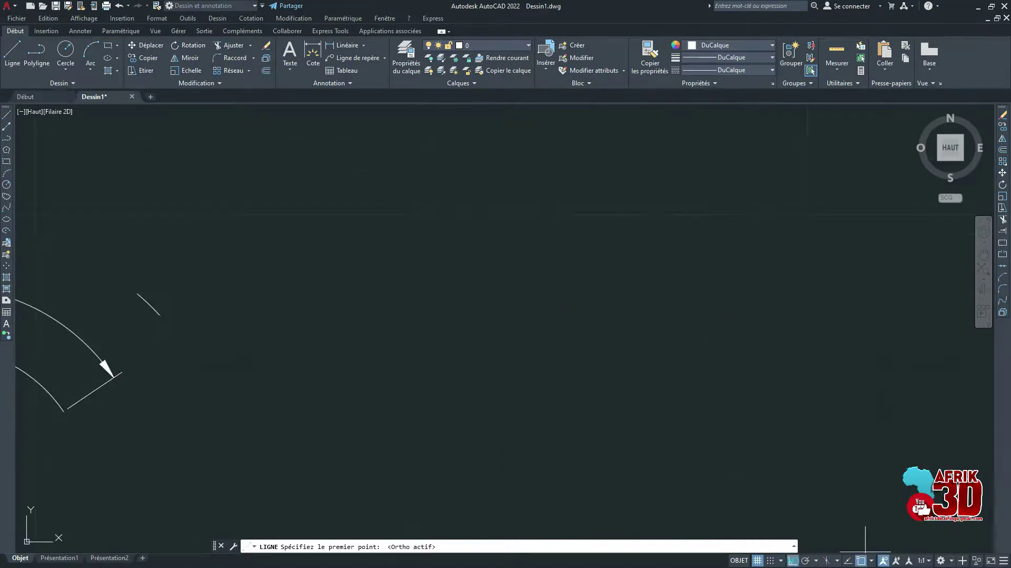
click(372, 173)
click(372, 365)
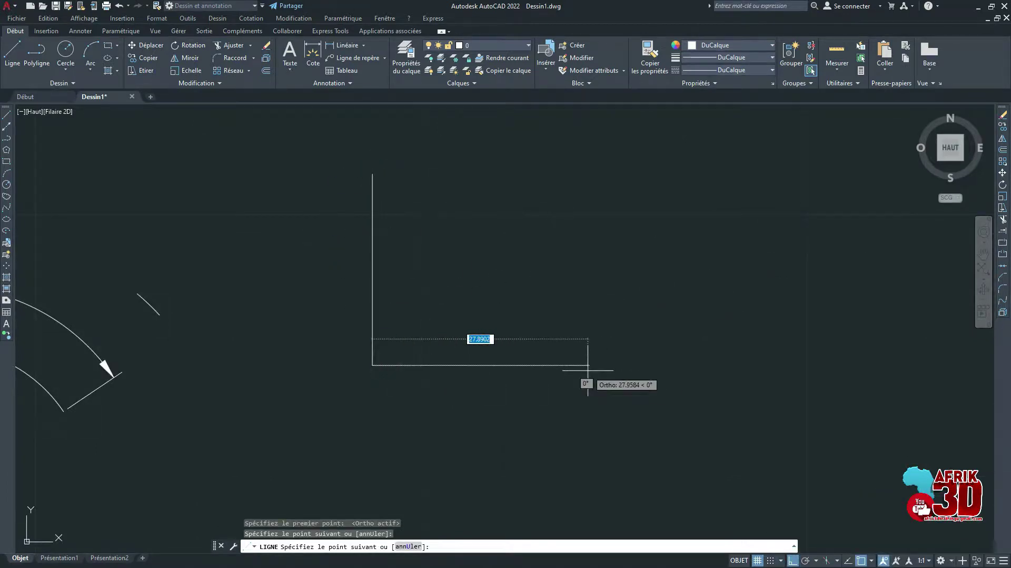
click(588, 368)
key(Return)
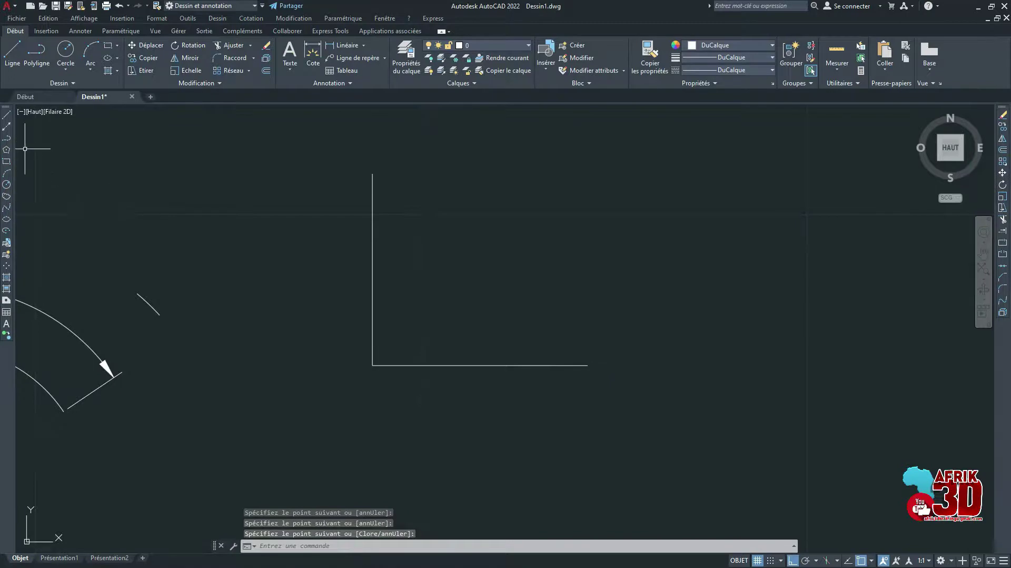
Join the vertical line's top end to the horizontal line's right end with a three-point arc.
click(7, 174)
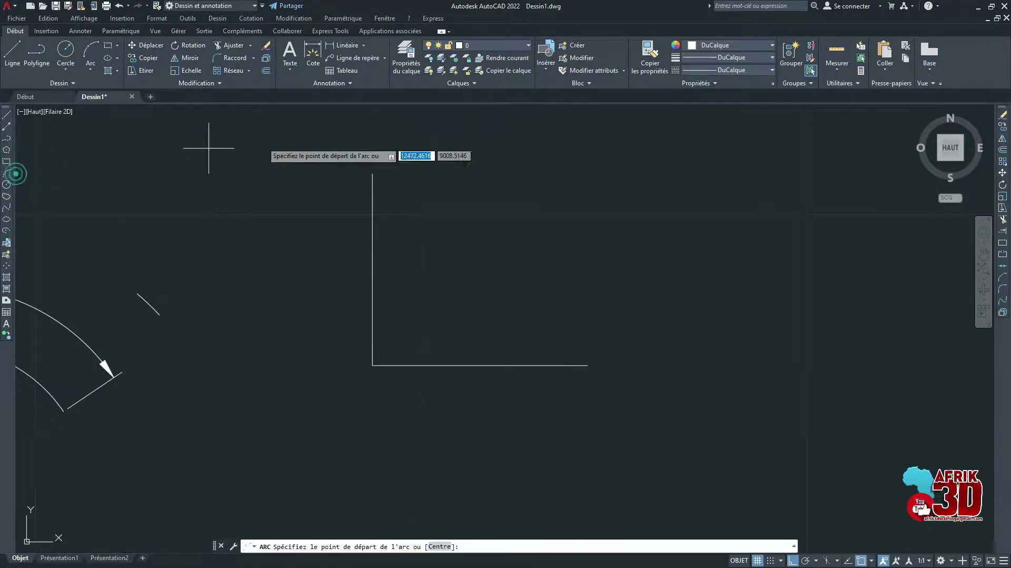
click(372, 173)
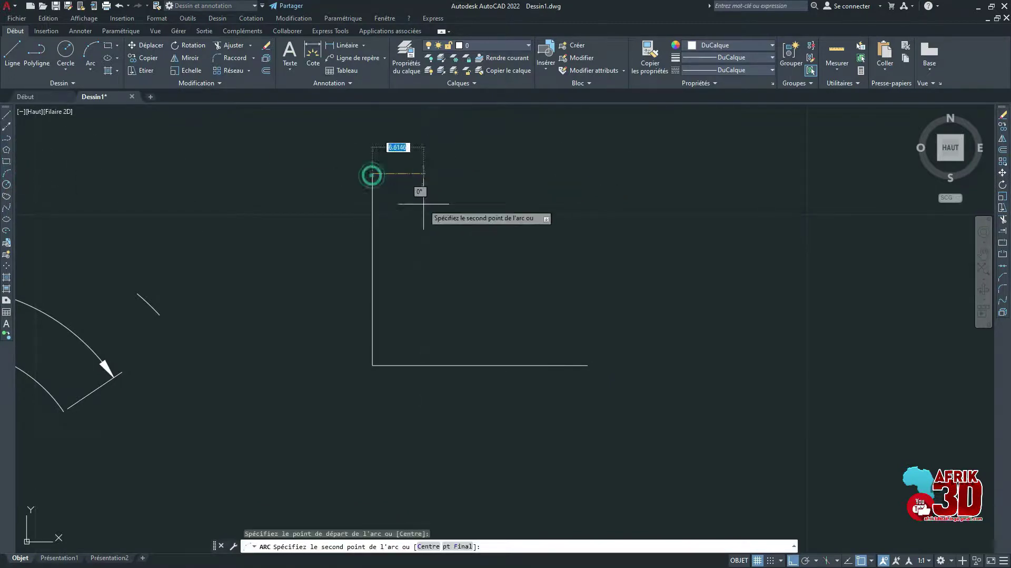
key(F8)
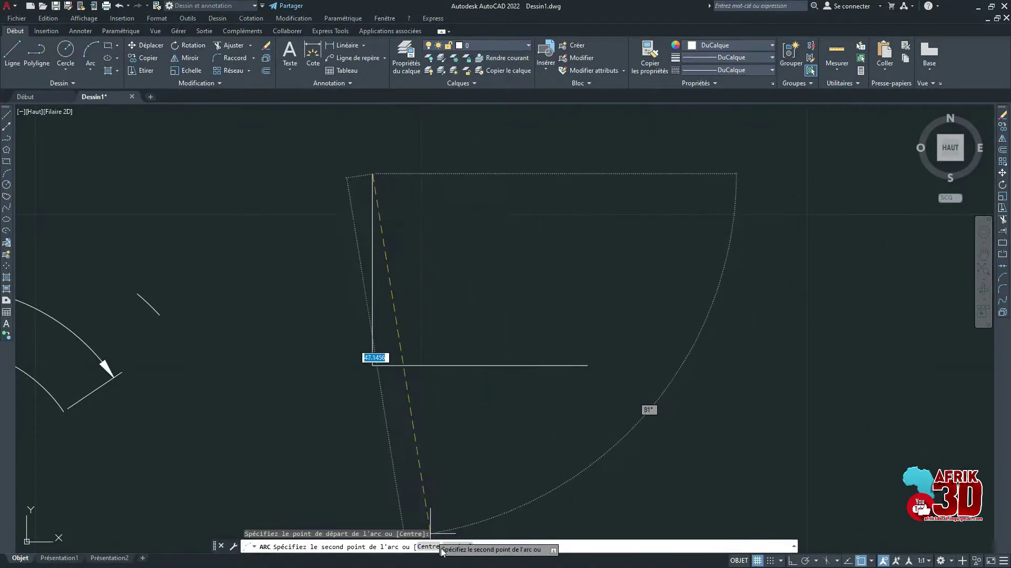
key(F8)
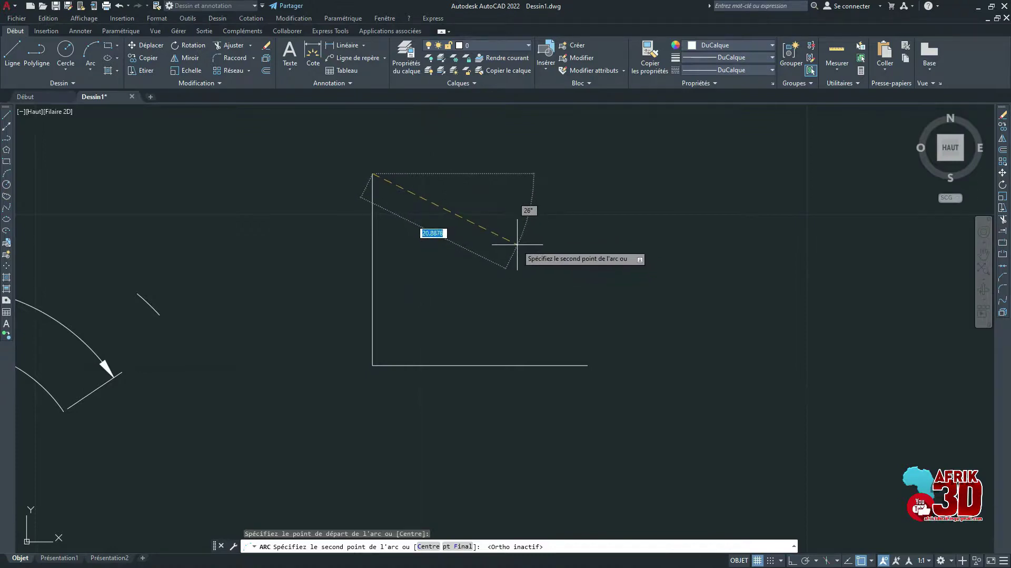
click(517, 243)
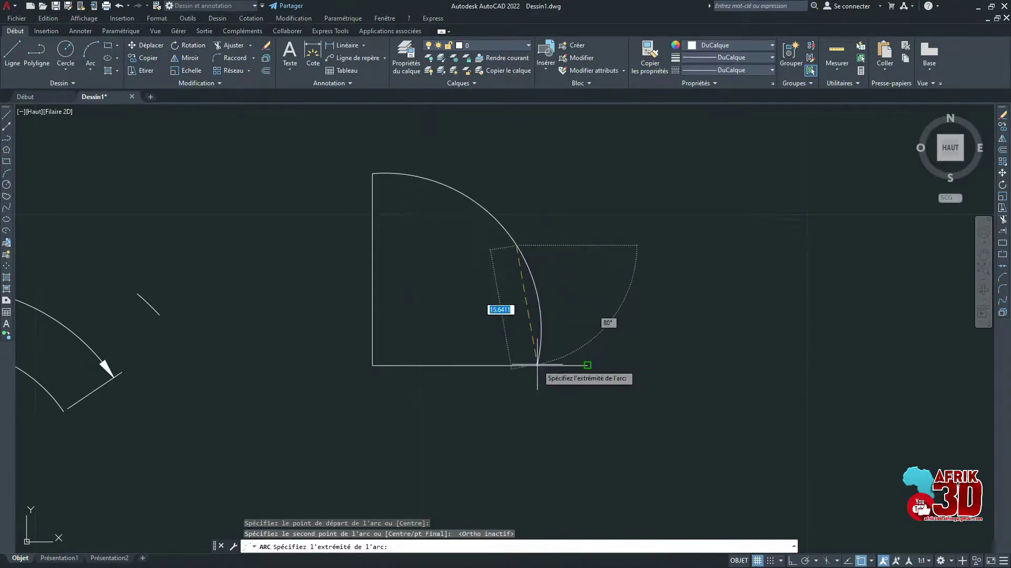
click(588, 364)
click(460, 384)
click(416, 320)
Erase the bottom horizontal line, then copy the vertical line from its top end.
right_click(633, 198)
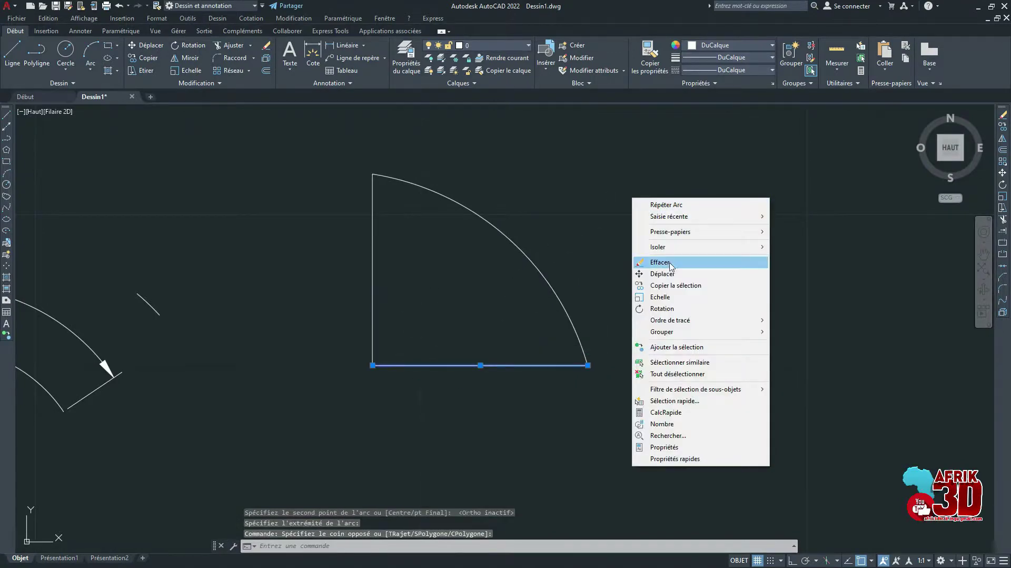
click(668, 259)
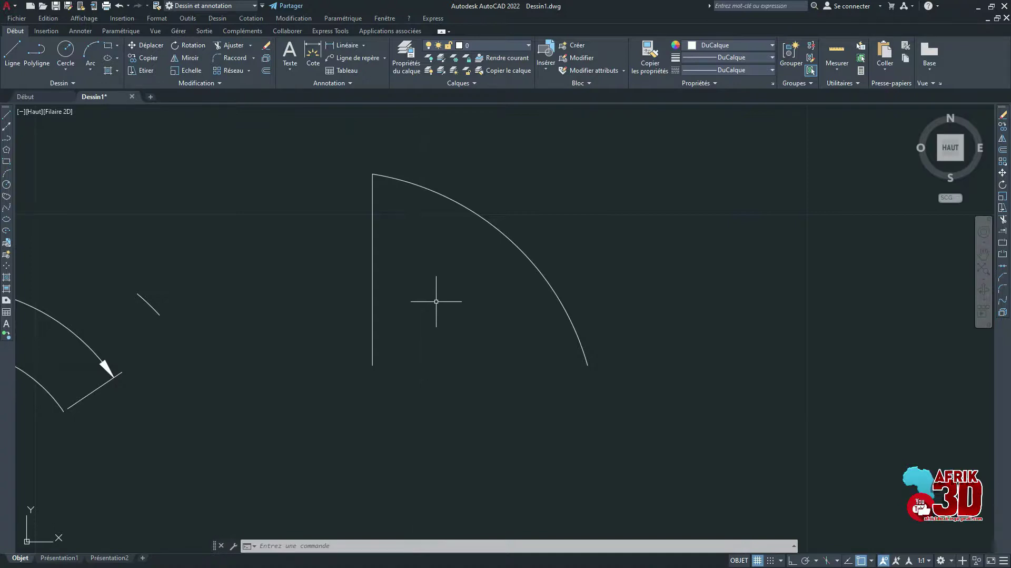
click(372, 334)
right_click(331, 268)
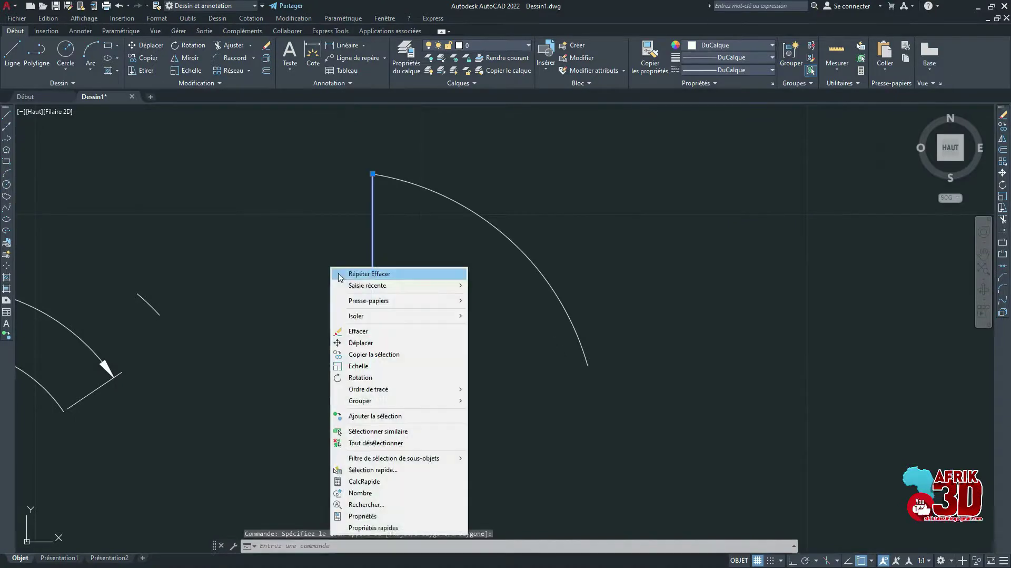
click(395, 354)
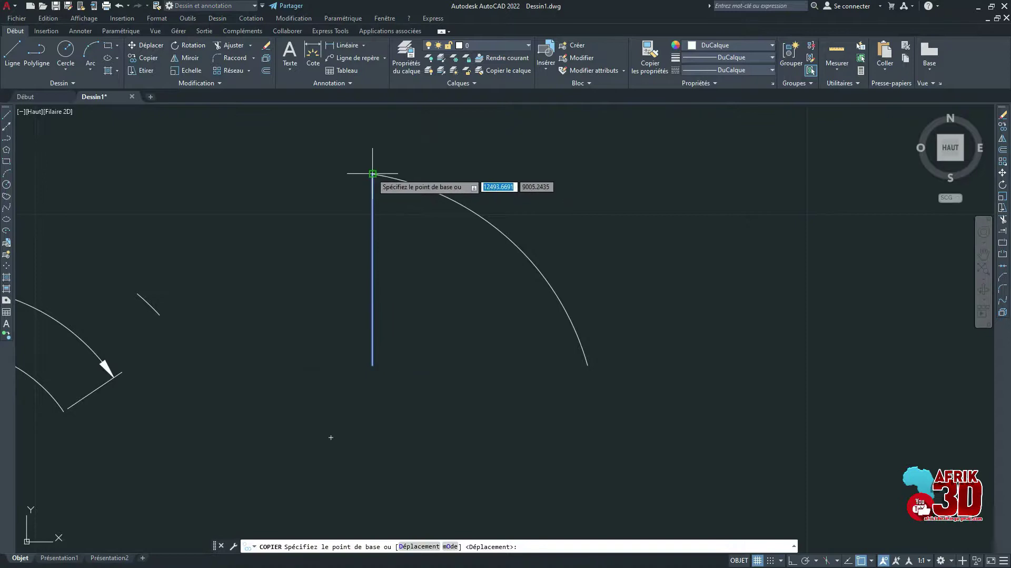
click(373, 173)
click(380, 171)
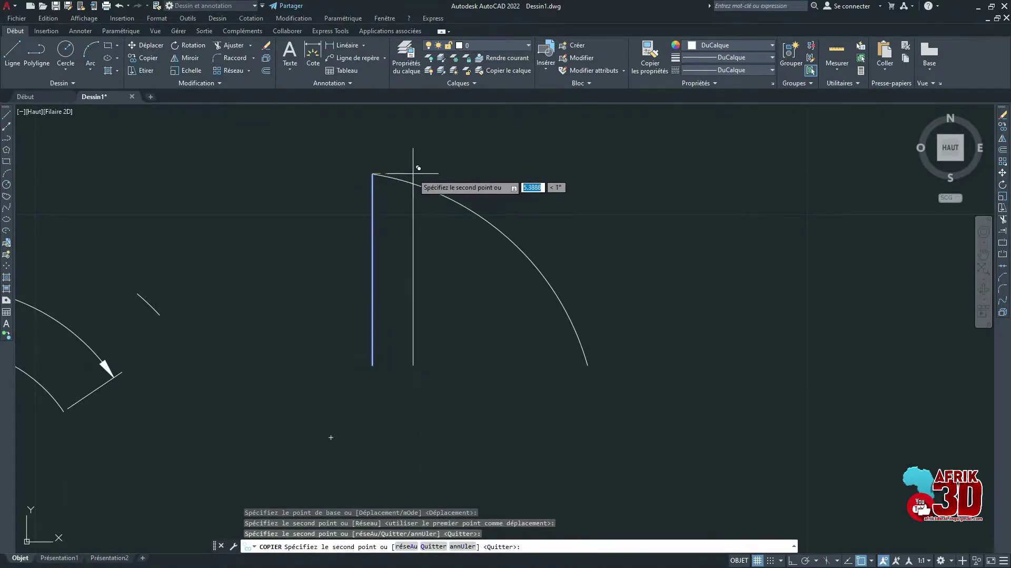
Cancel the COPIER copy, keeping only the vertical line and arc of the wedge.
key(Escape)
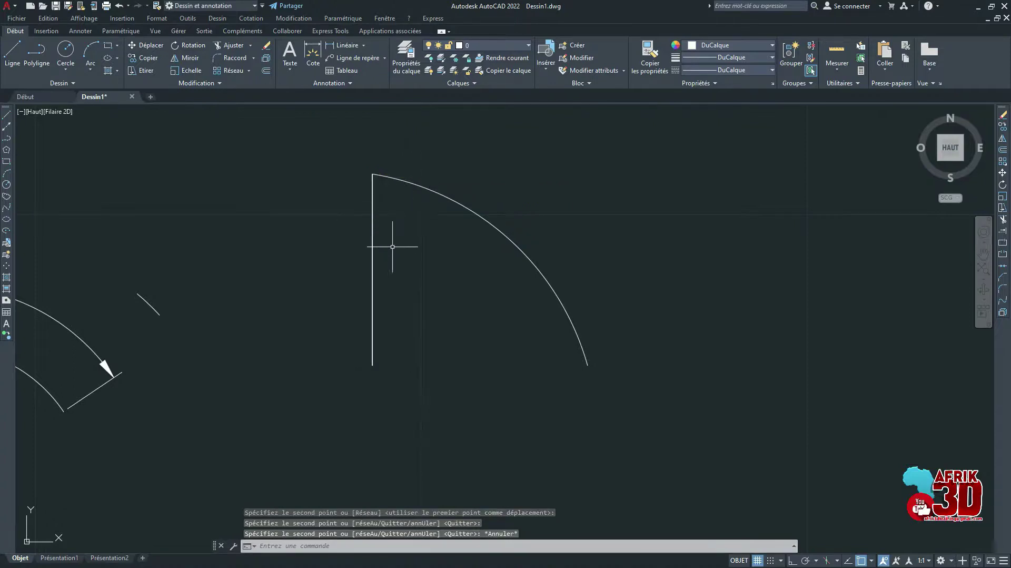